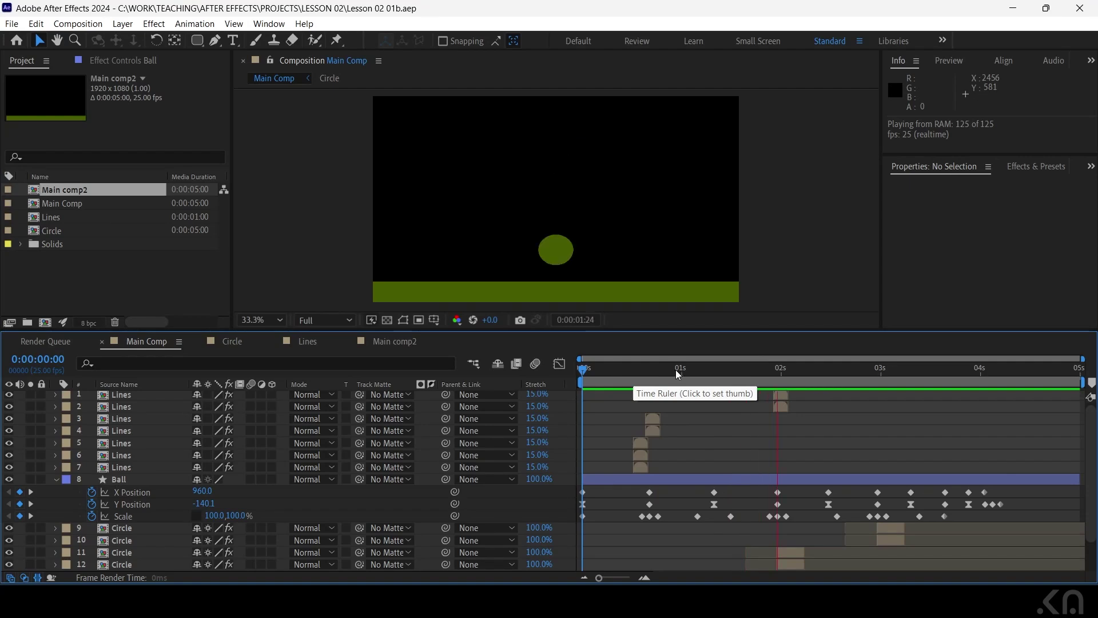
Review the bouncing ball animation in Main Comp at several points in time, including the Ball layer in the Graph Editor.
key(space)
drag(832, 370, 746, 370)
click(713, 481)
click(560, 364)
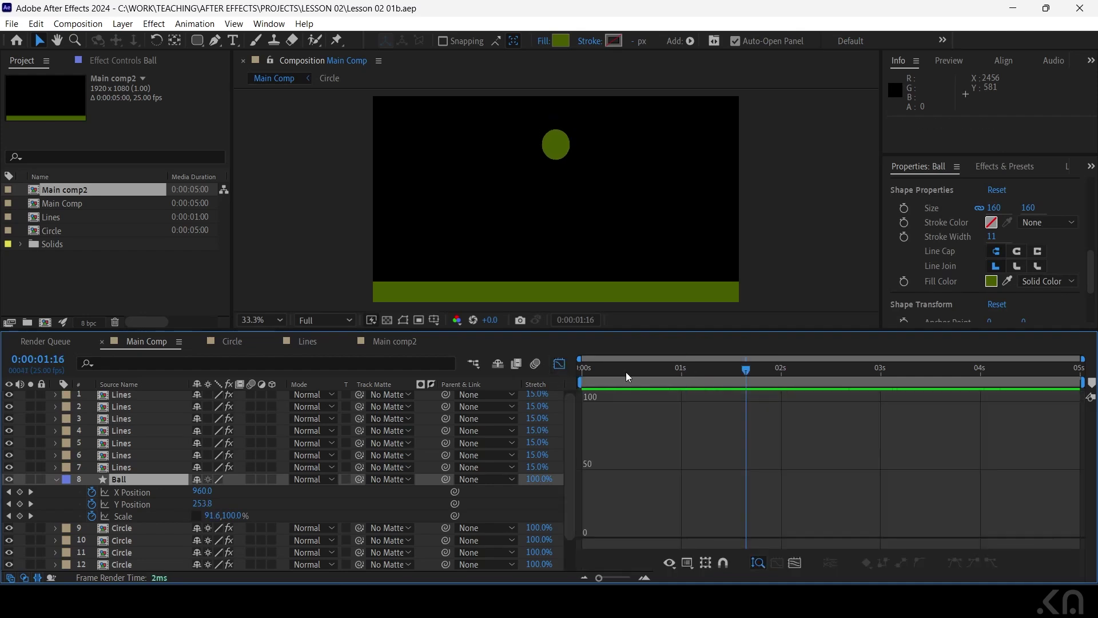
click(559, 364)
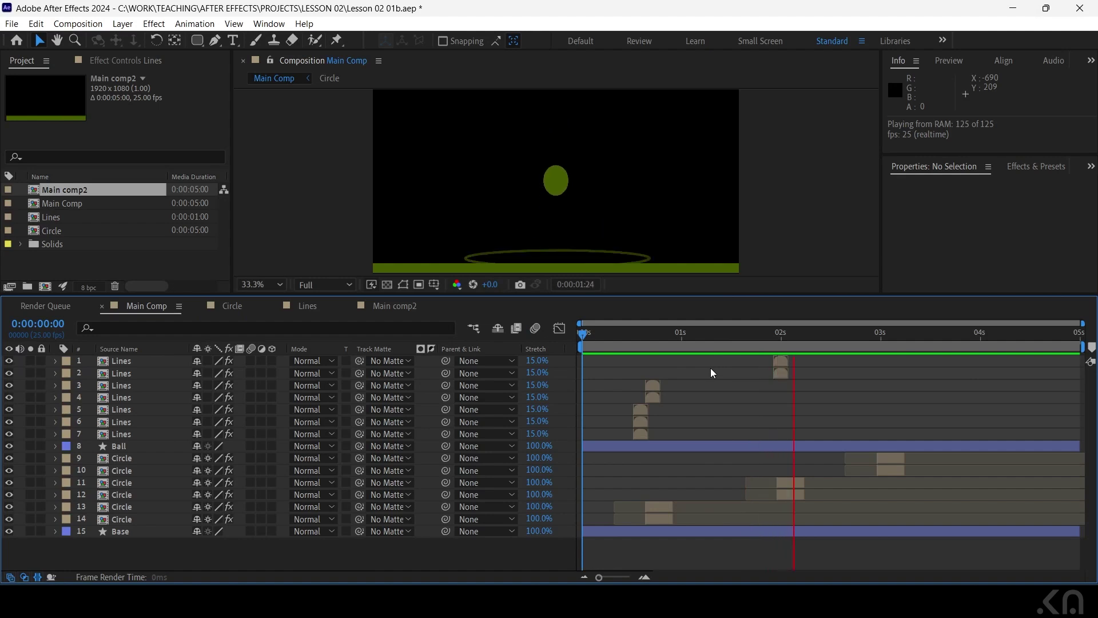
click(733, 346)
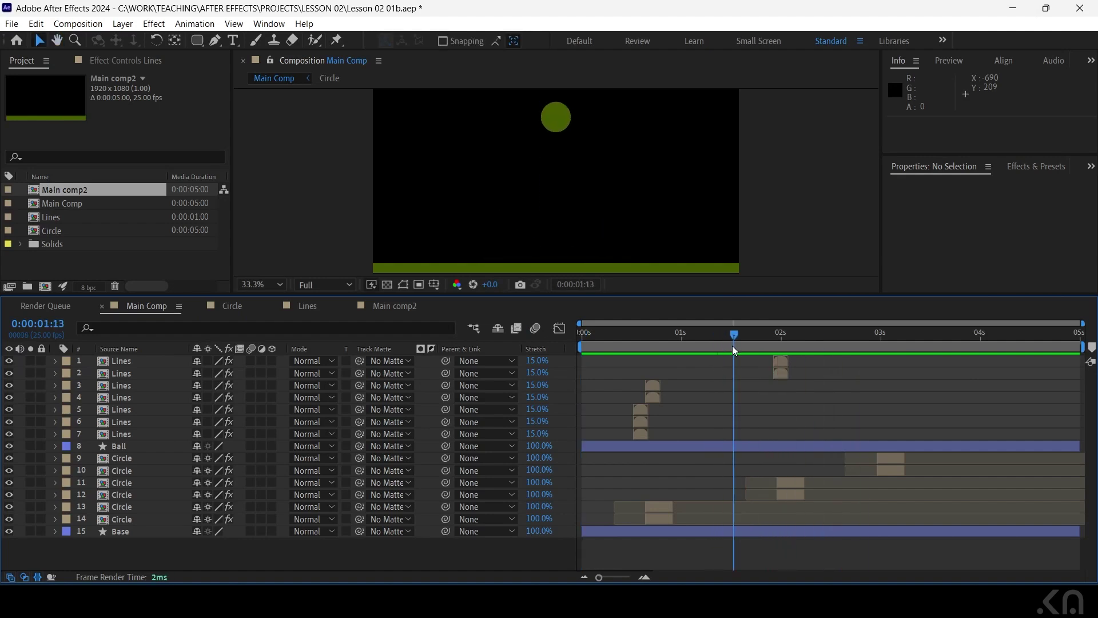
drag(730, 336, 715, 337)
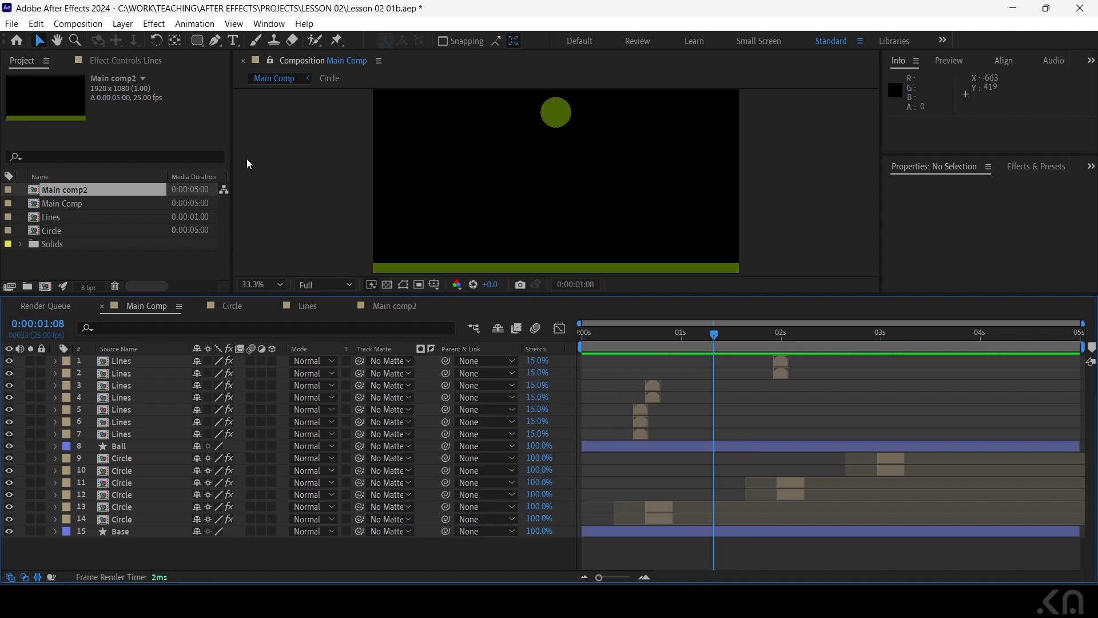
click(846, 335)
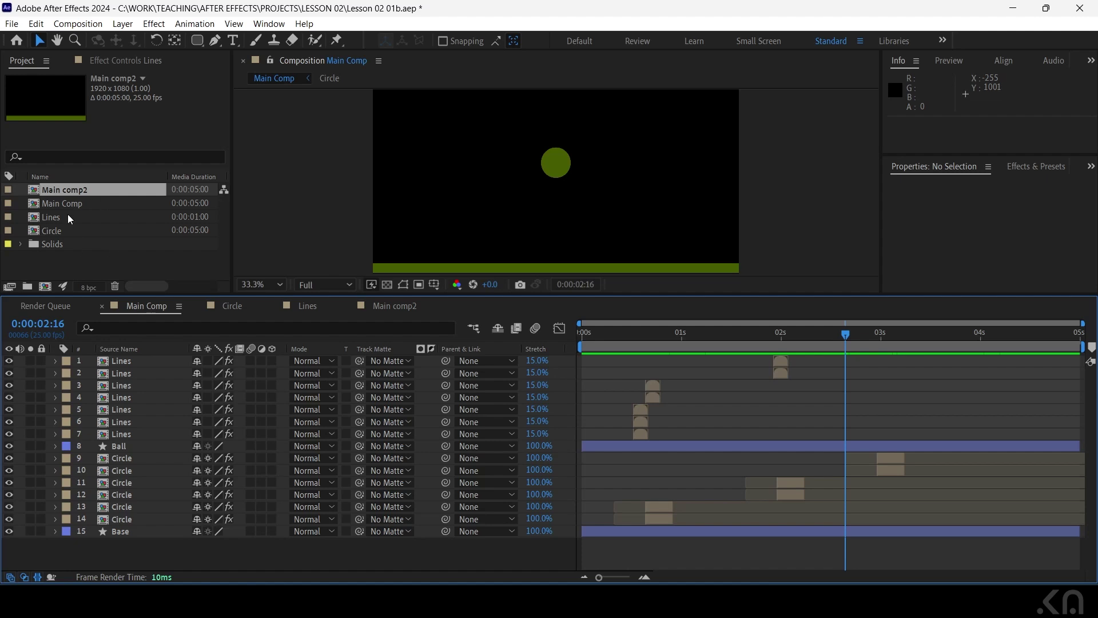
Select the Main Comp composition and add it to the render queue.
click(87, 262)
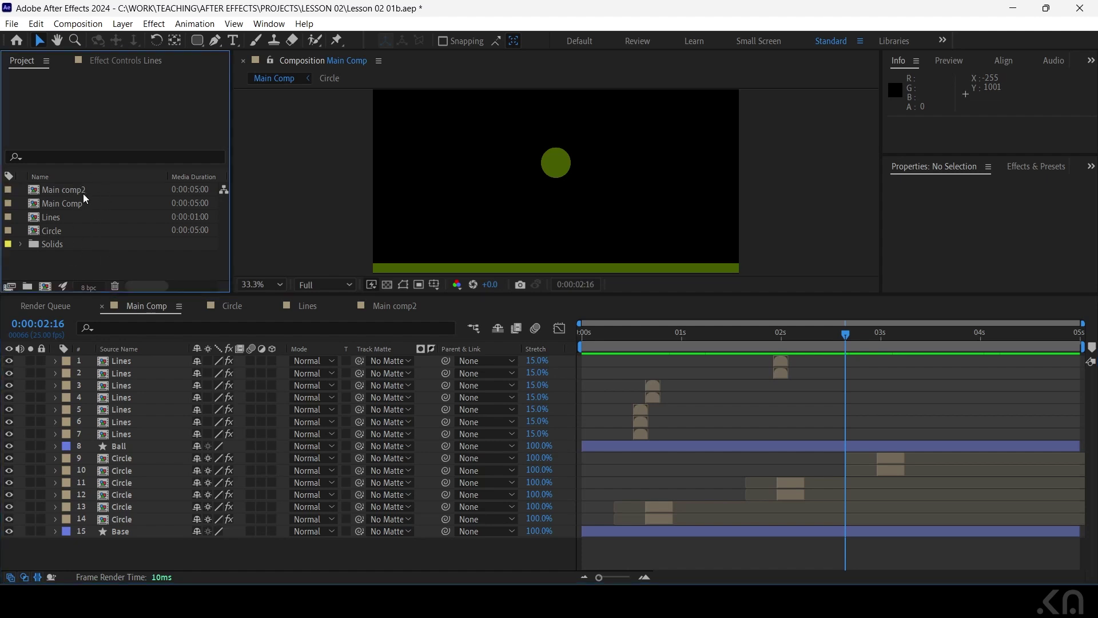
click(85, 194)
click(71, 202)
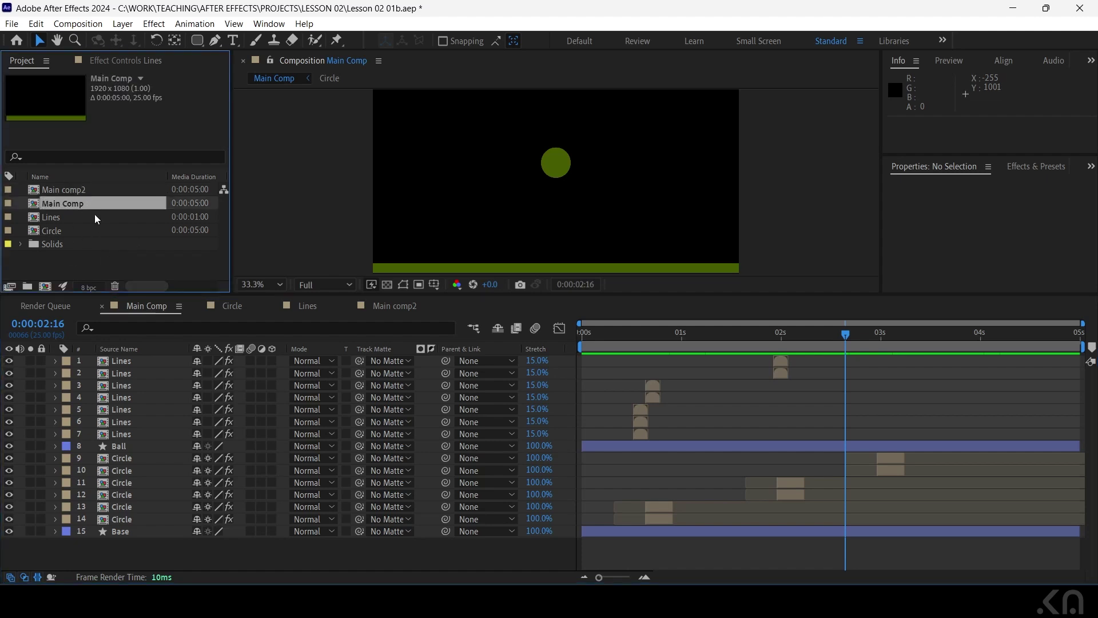
click(153, 308)
click(79, 25)
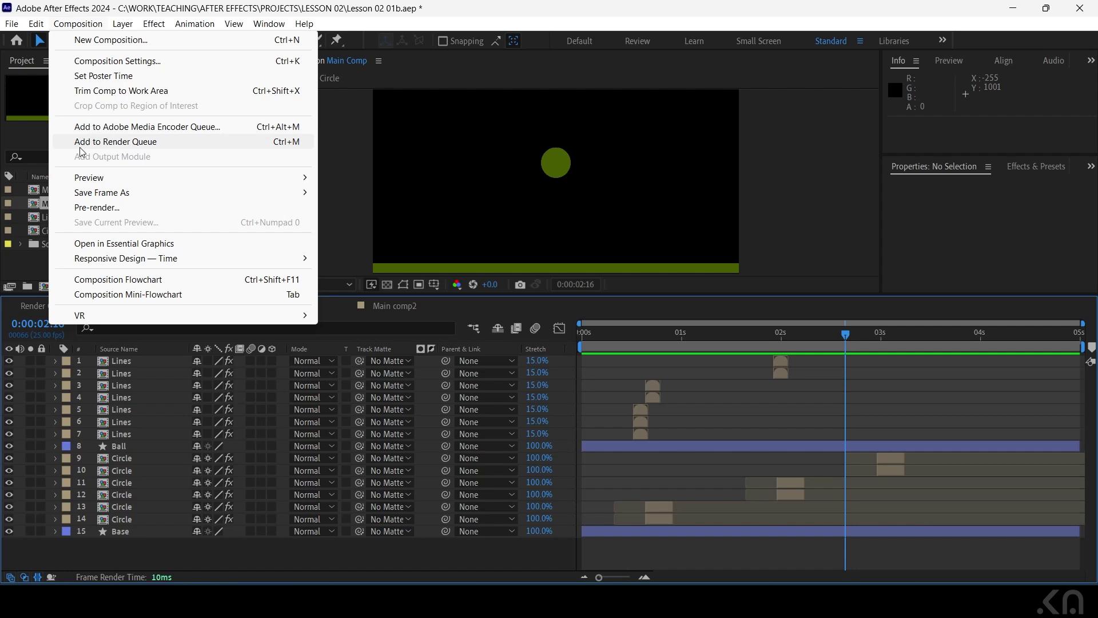
click(126, 144)
click(255, 499)
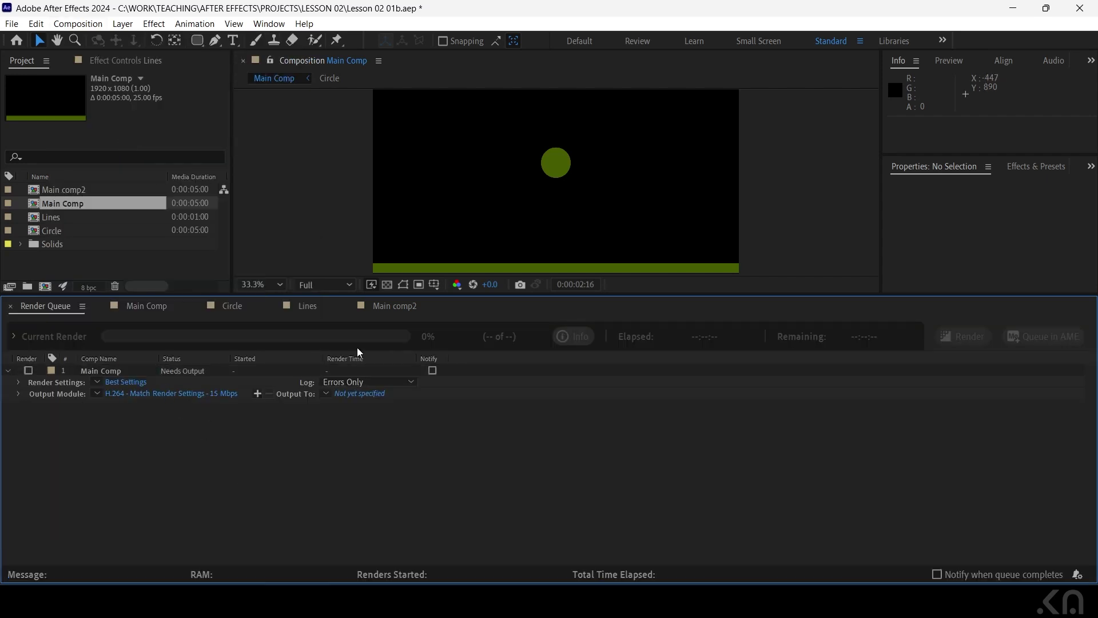
Switch to the Main Comp timeline and bring the Render Queue back into view.
click(155, 306)
click(34, 309)
click(79, 25)
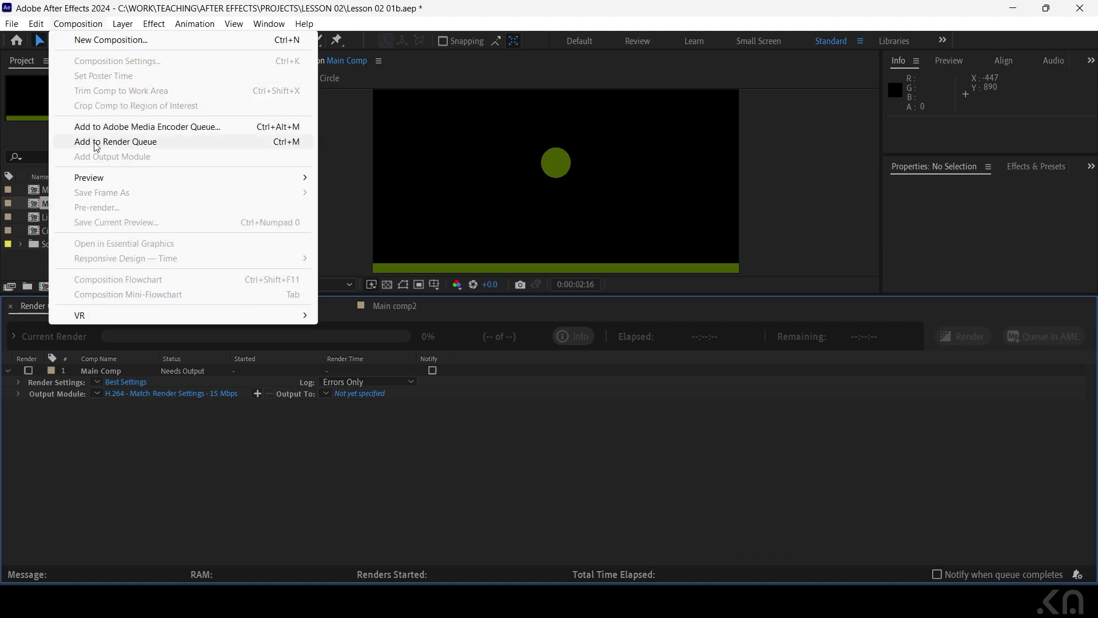
click(97, 147)
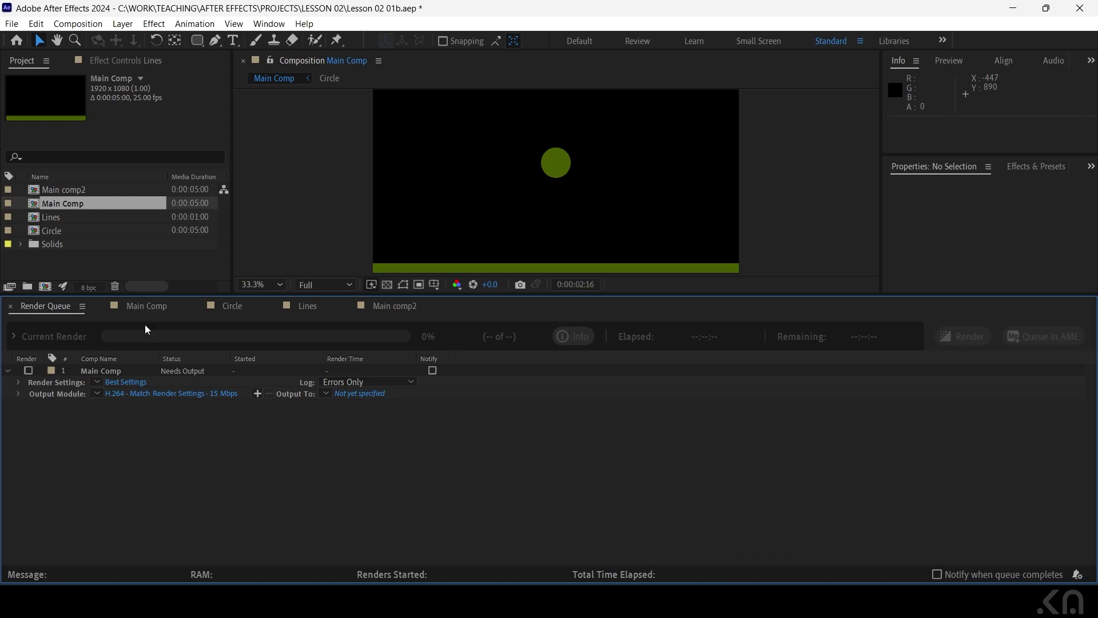
click(269, 23)
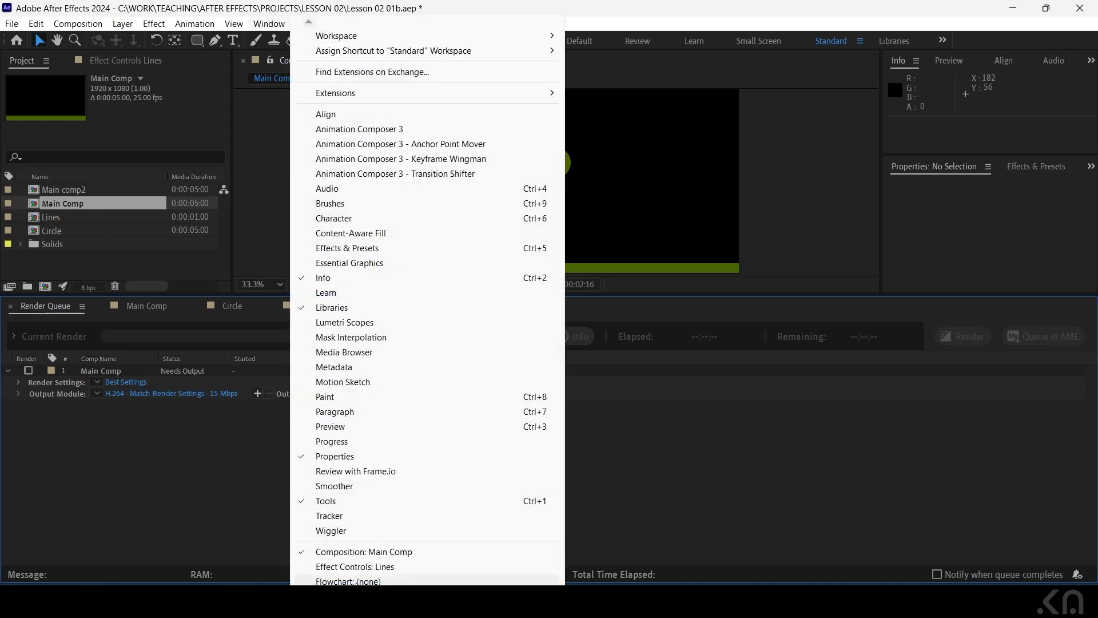
scroll(351, 555, down, 2)
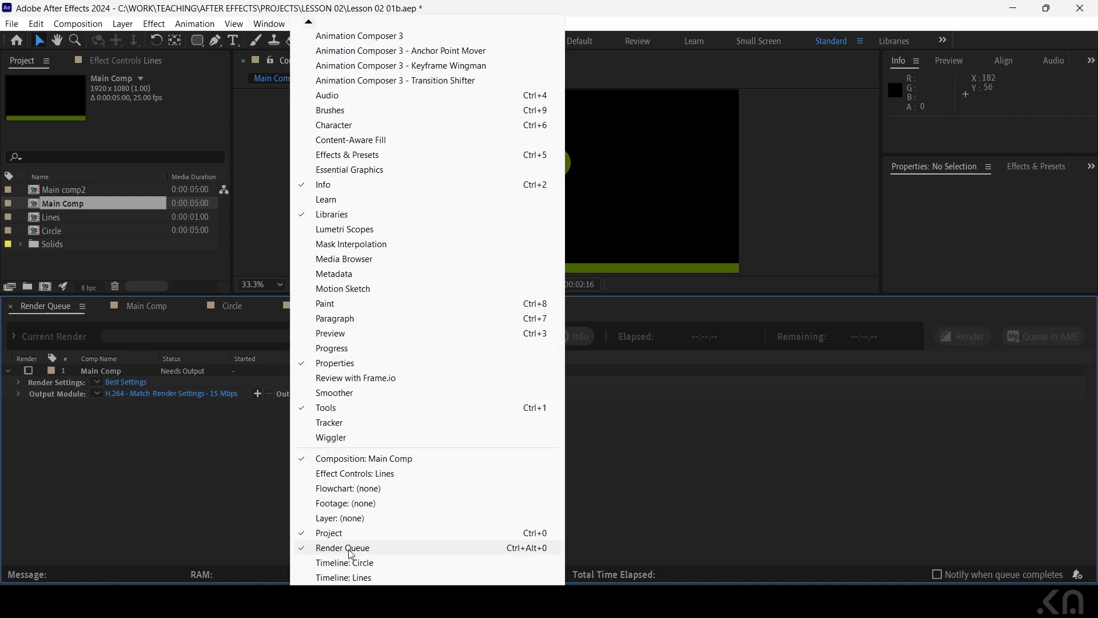
click(350, 552)
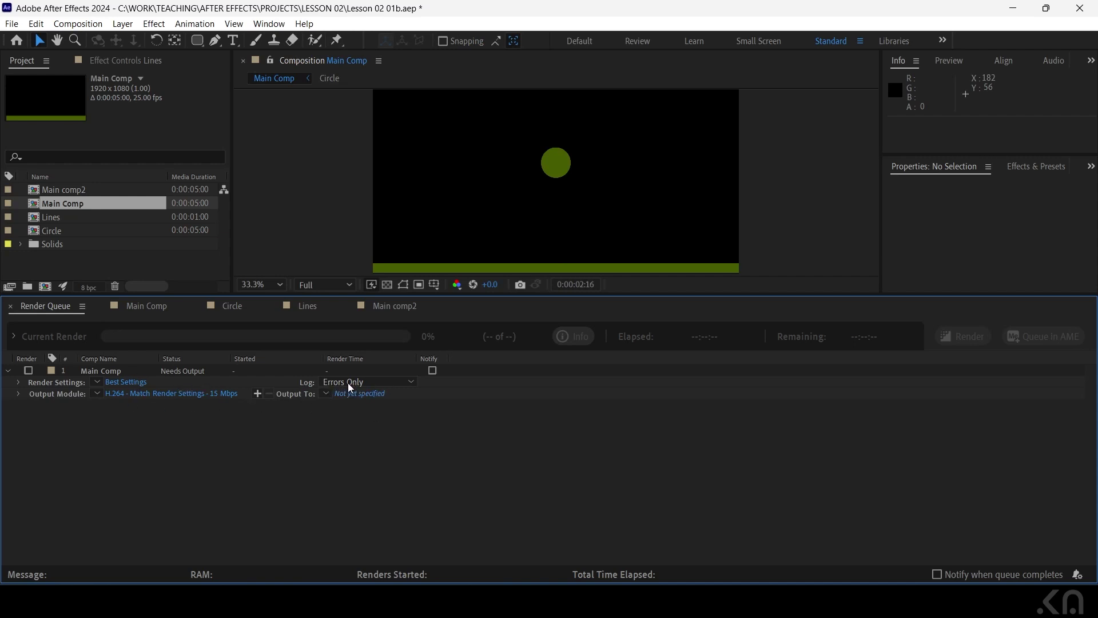
Choose the Best Settings render template for the queued Main Comp and inspect its detailed render settings.
click(97, 381)
click(98, 381)
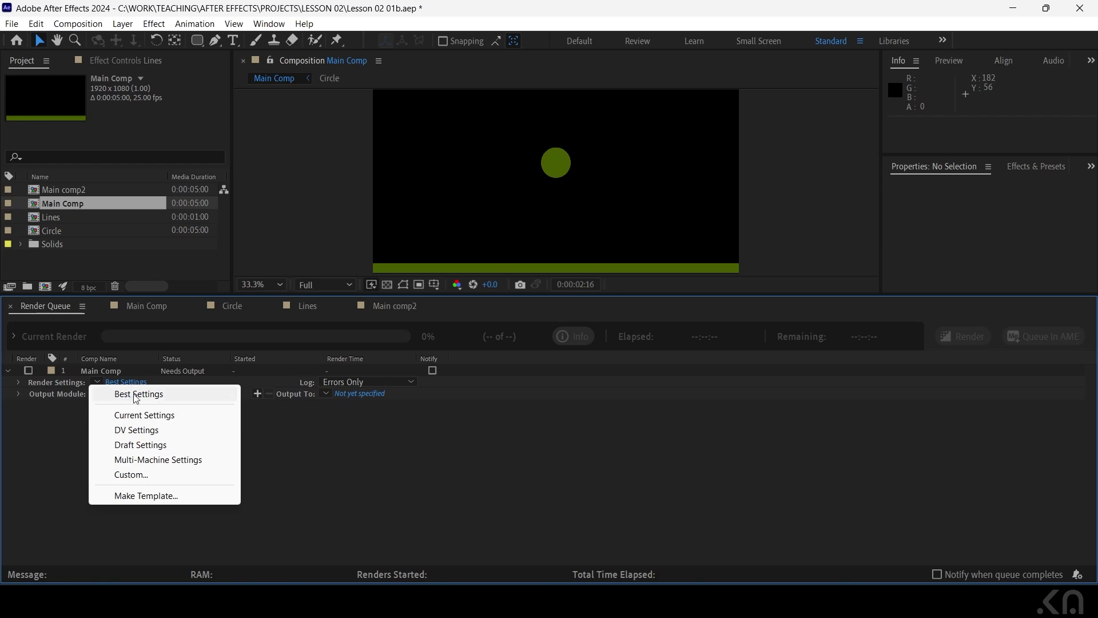
click(136, 395)
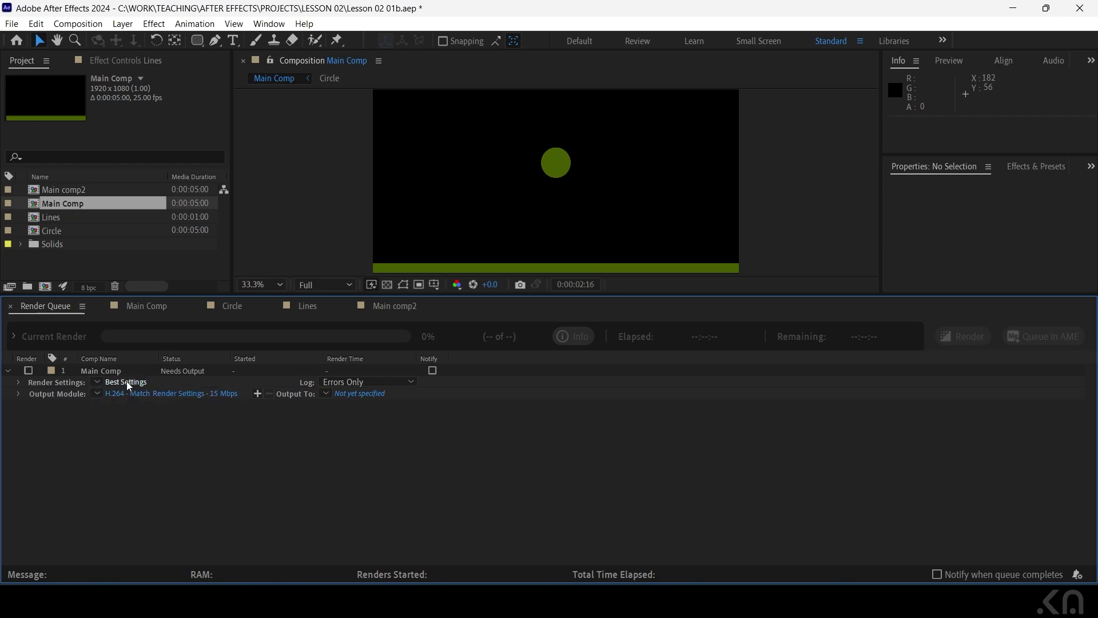
click(127, 383)
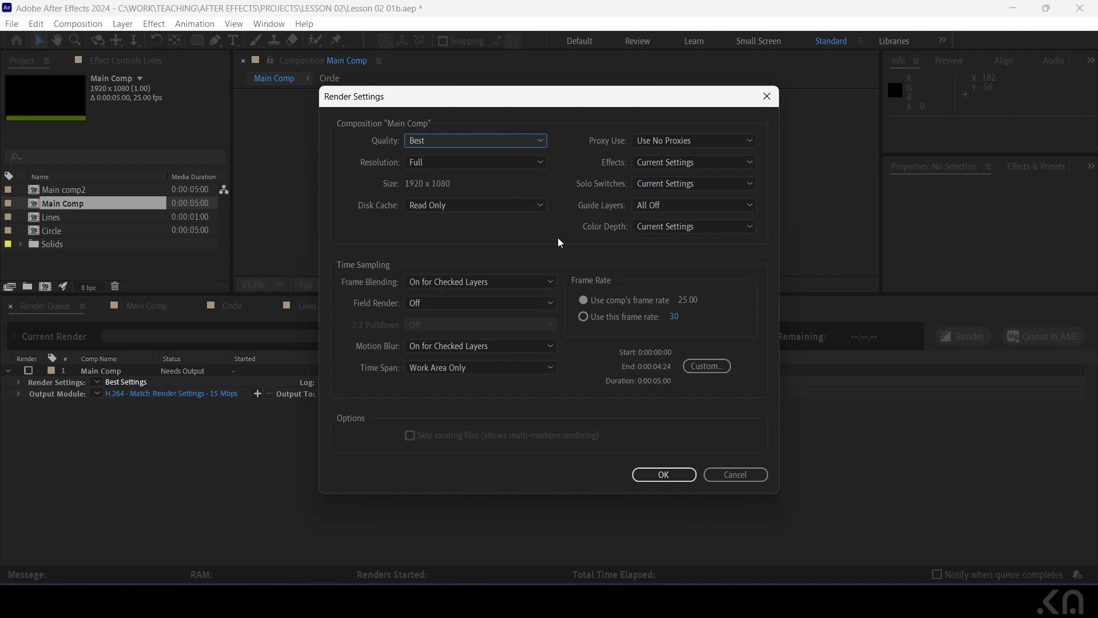
click(742, 477)
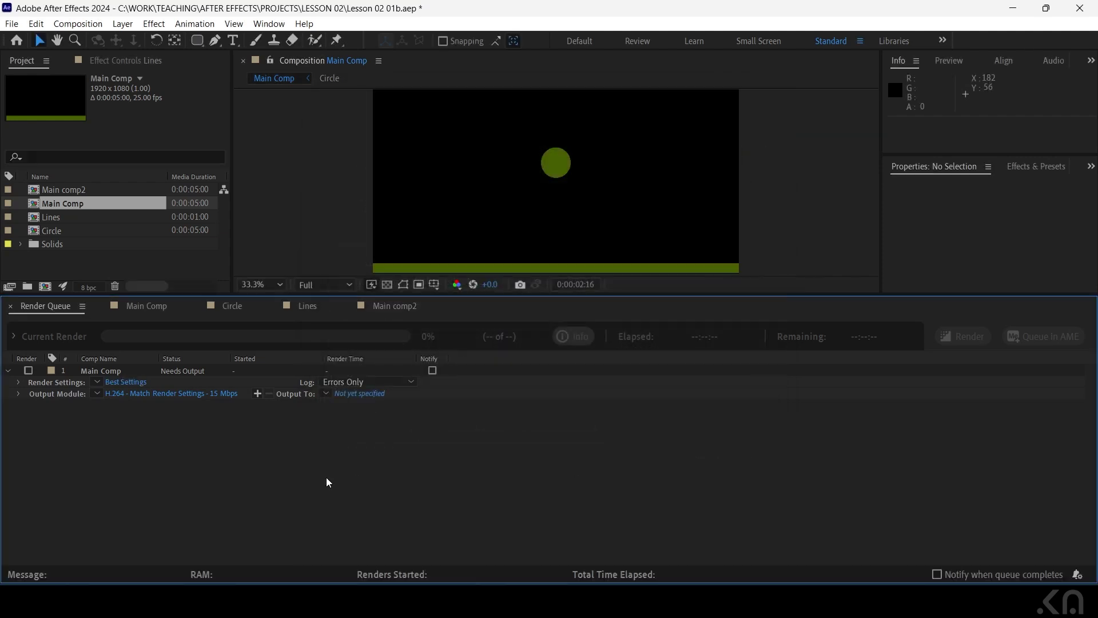
click(98, 382)
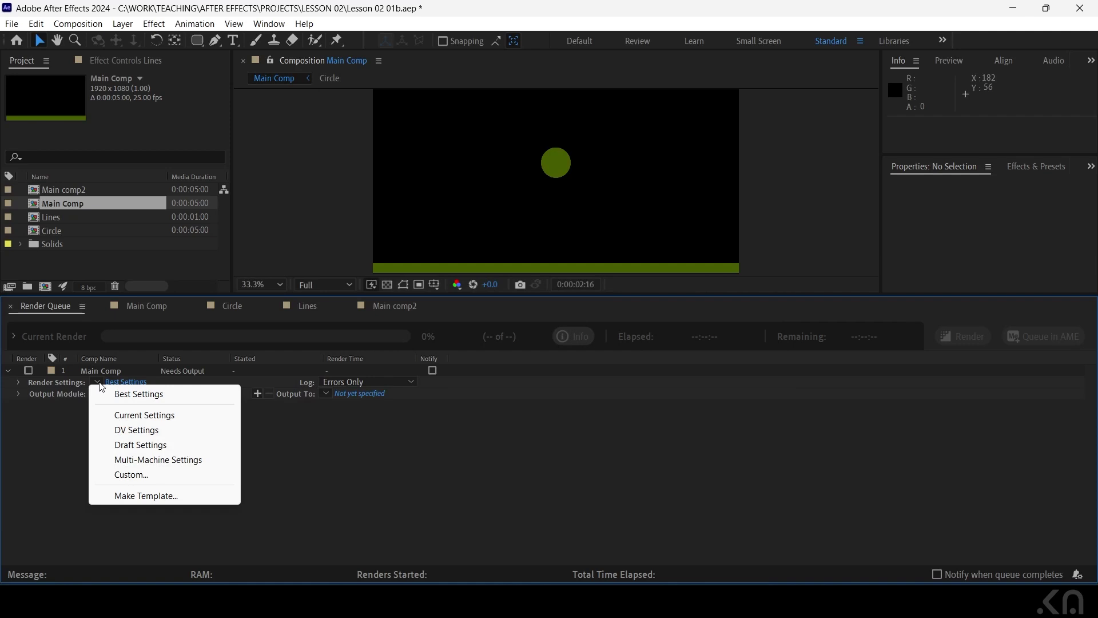
click(117, 395)
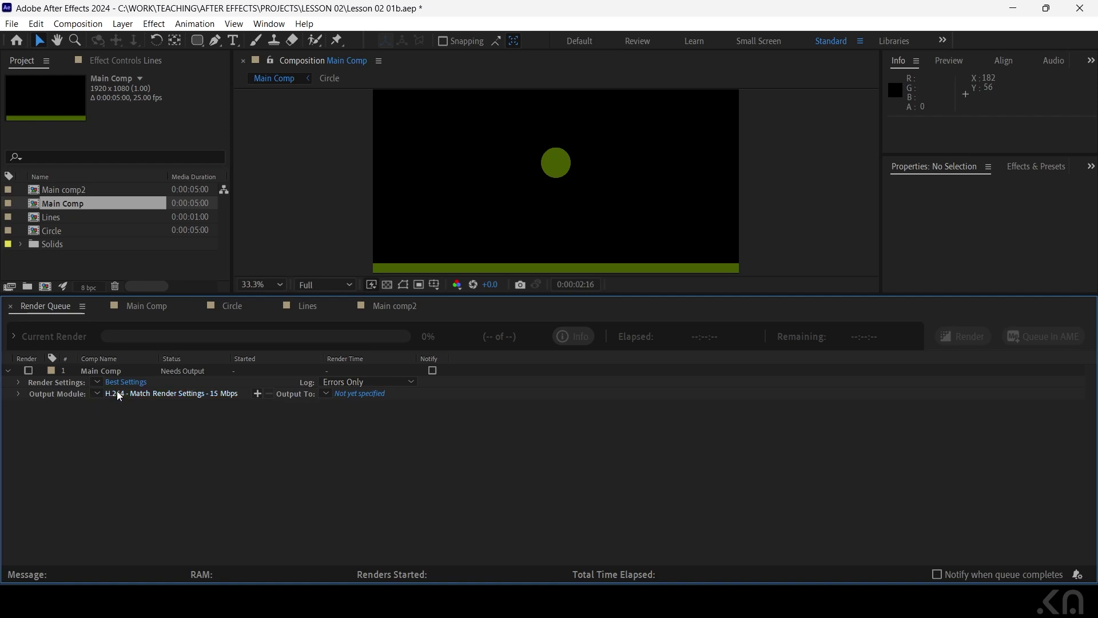
Review the output module presets for Main Comp, and in the output module settings keep the H.264 format with RGB channels.
click(96, 393)
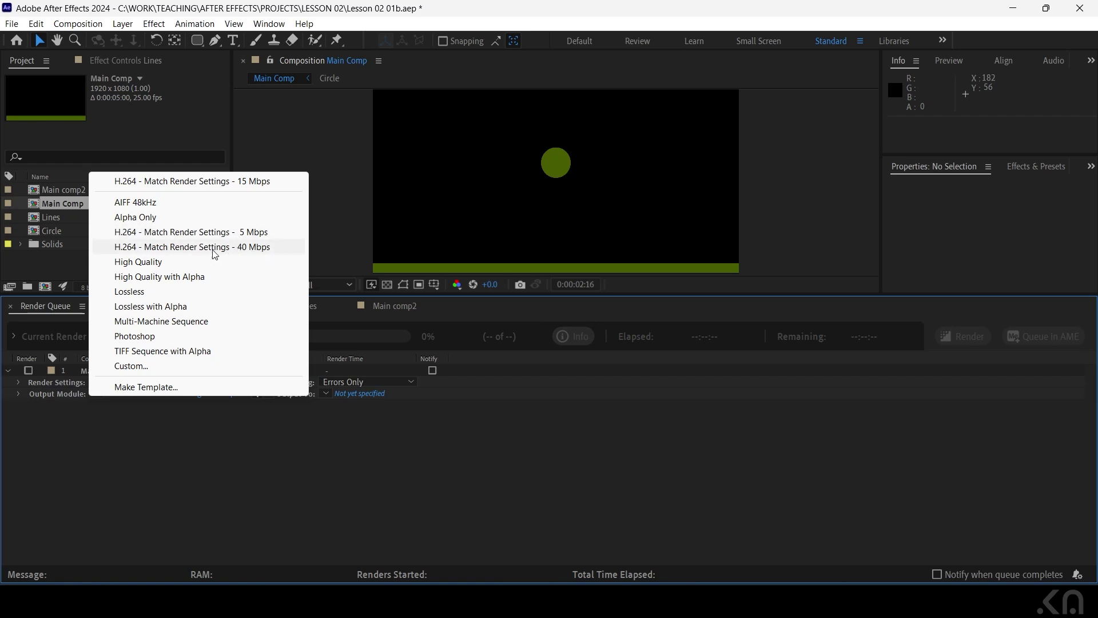
click(242, 246)
click(97, 395)
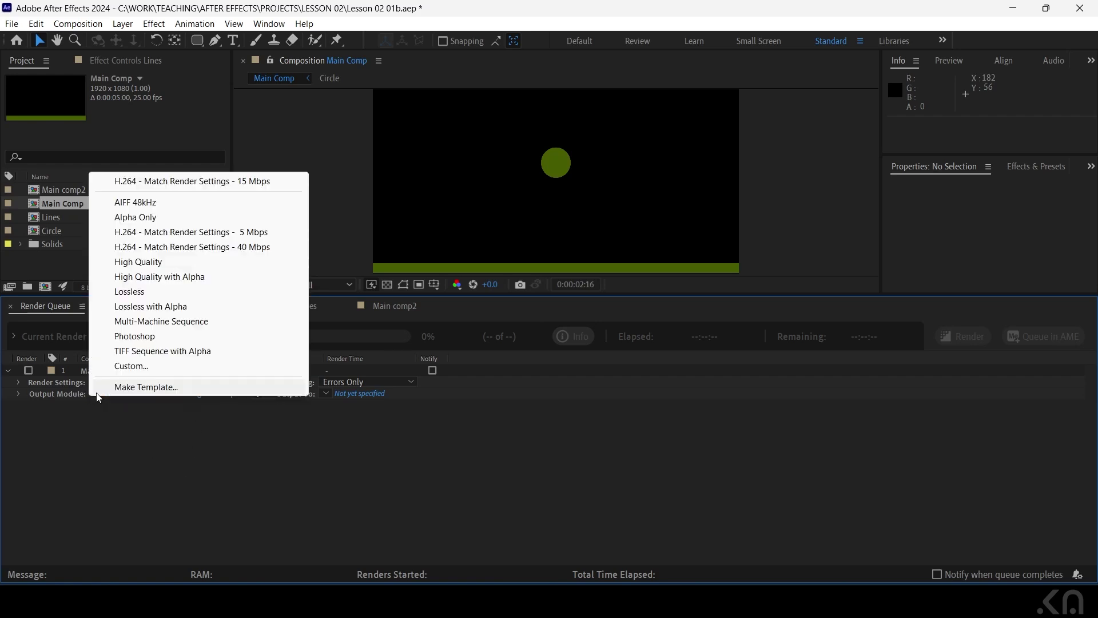
click(205, 461)
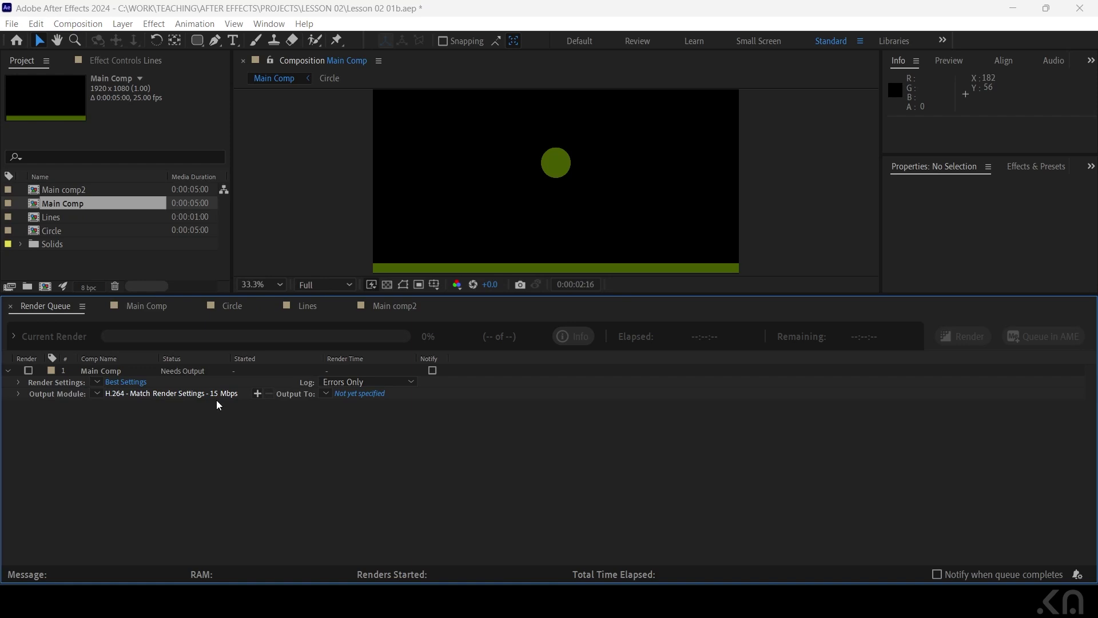
click(216, 400)
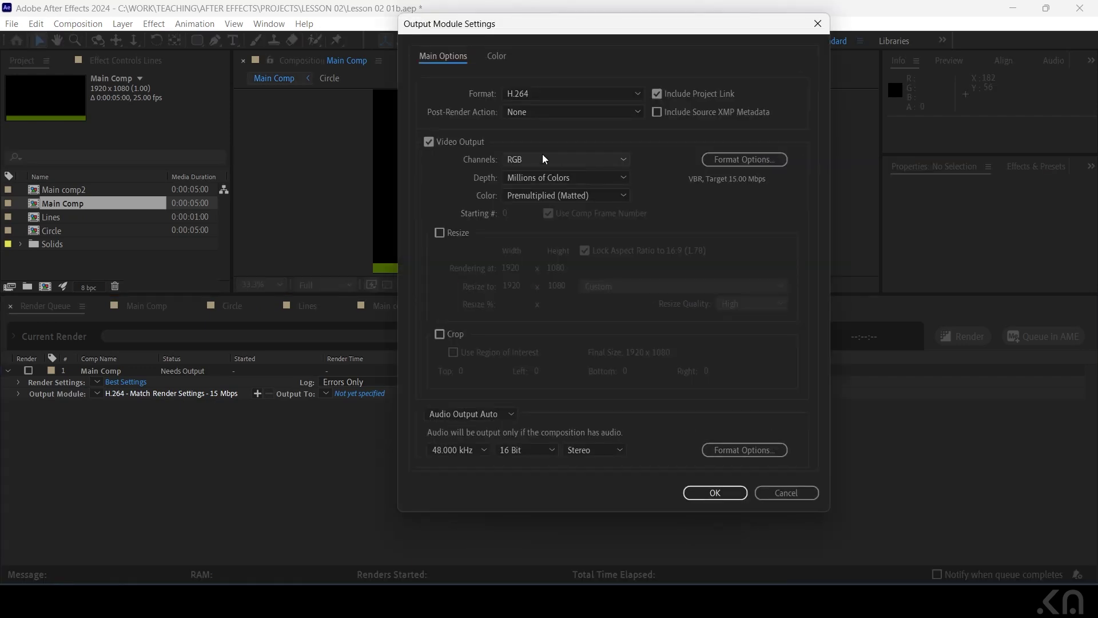
click(540, 92)
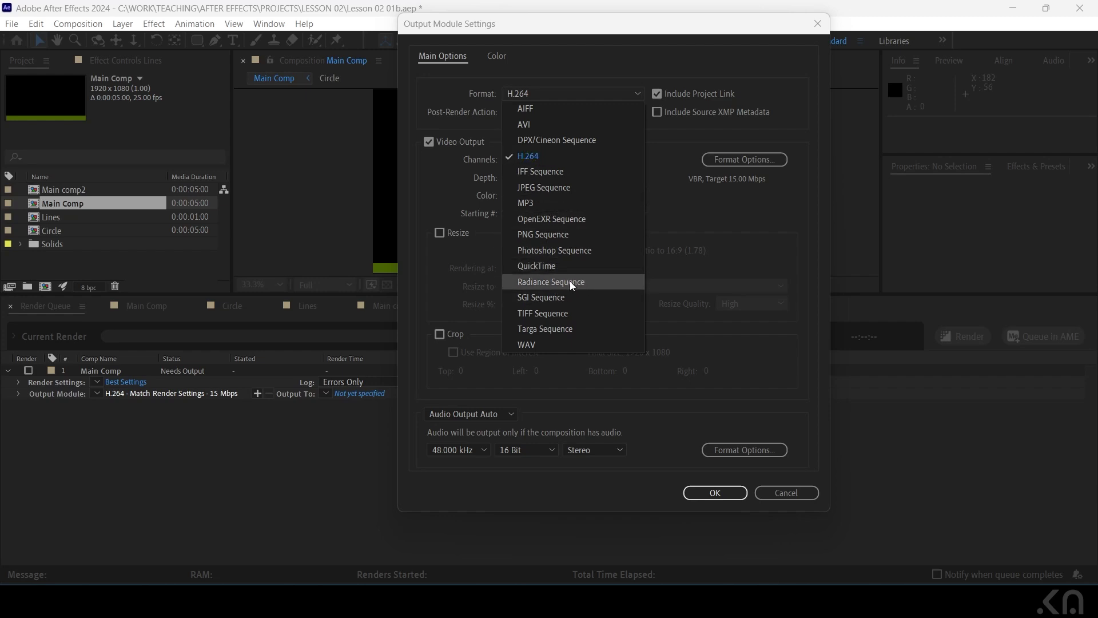
click(525, 159)
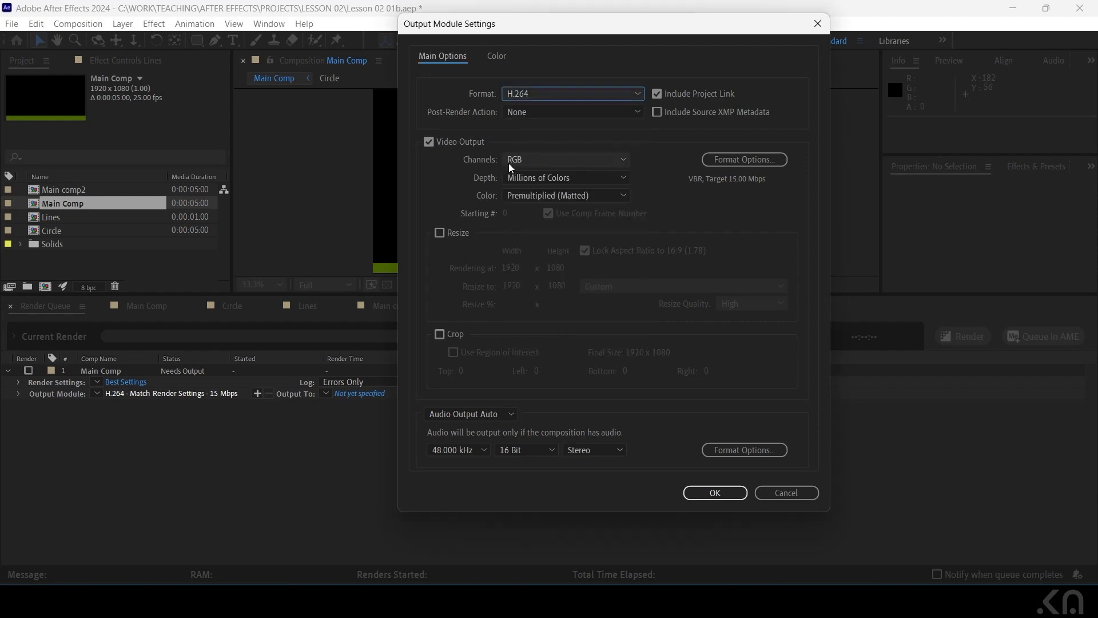
click(530, 161)
click(527, 161)
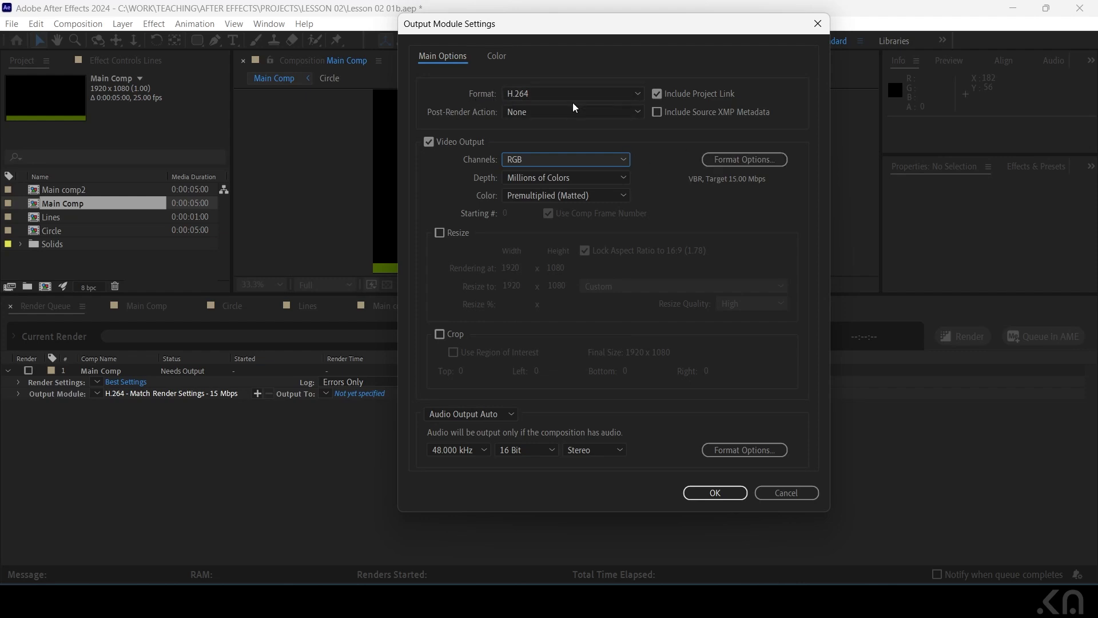
Examine the H.264 format options for the output module, covering the video, audio and multiplexer settings.
click(724, 158)
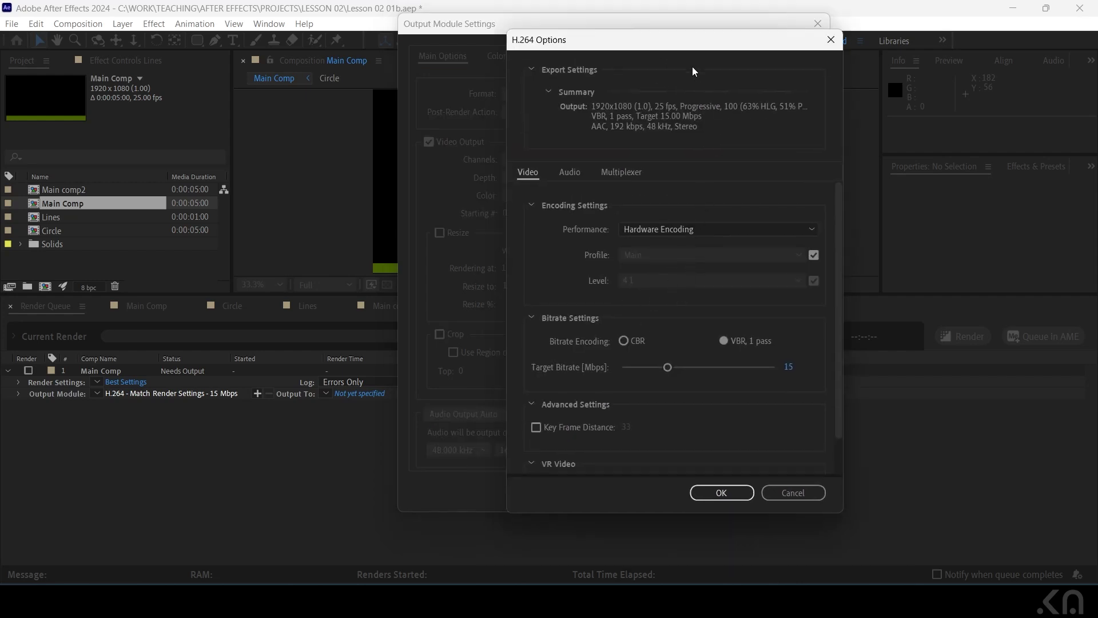
click(831, 40)
click(537, 90)
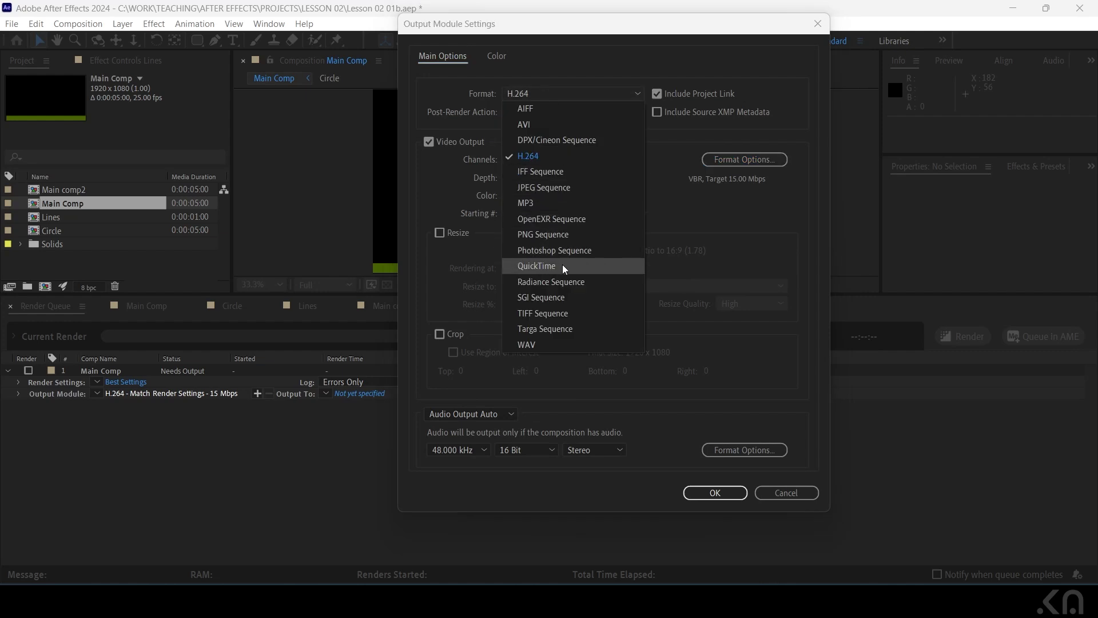
click(524, 158)
click(754, 160)
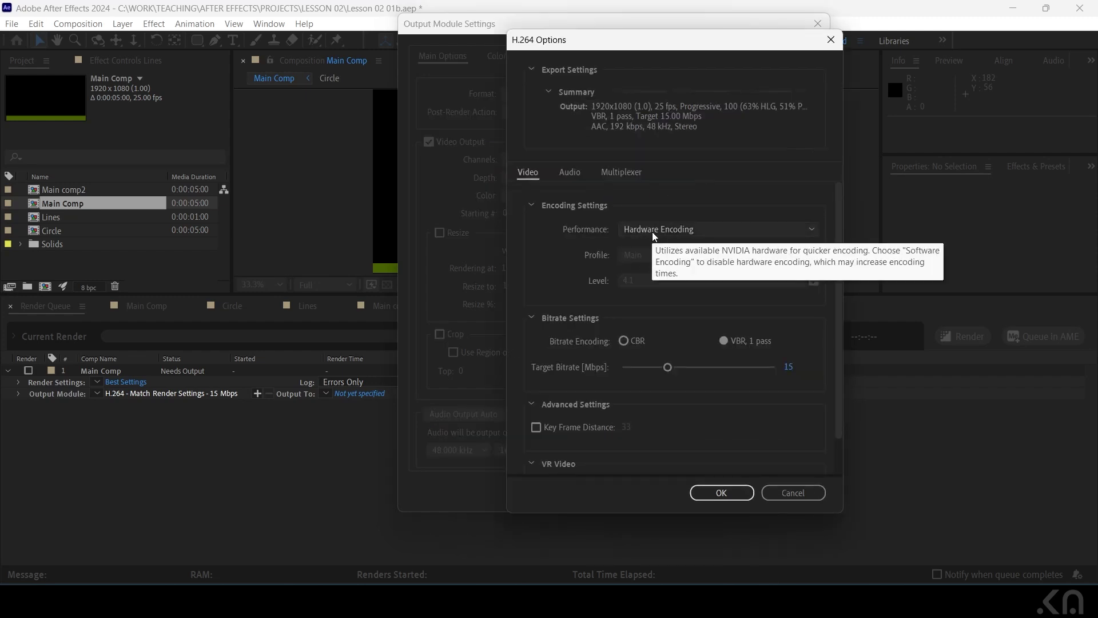
click(569, 172)
click(620, 173)
click(572, 171)
click(537, 170)
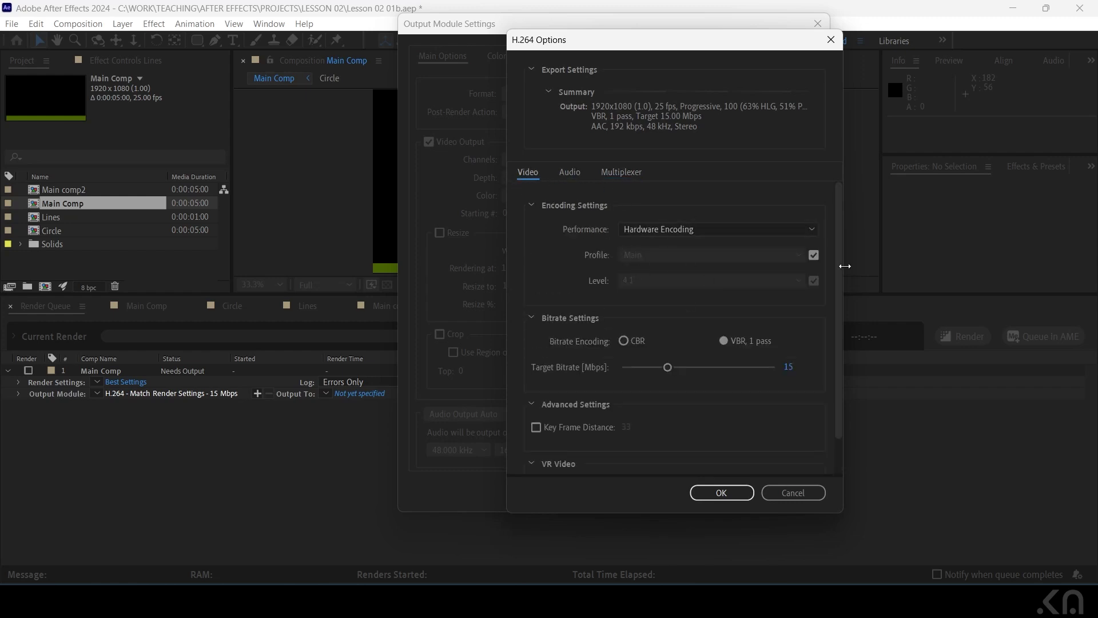
Try target bitrates of 39.27 and 3.24 Mbps in the H.264 video bitrate settings.
drag(839, 259, 832, 316)
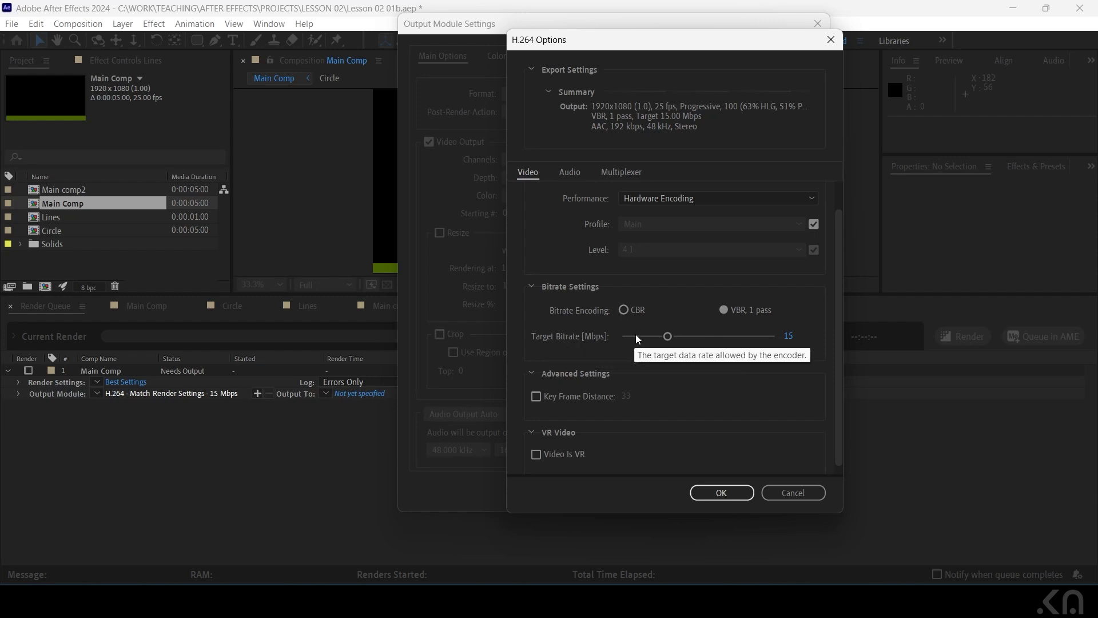
drag(668, 340, 742, 341)
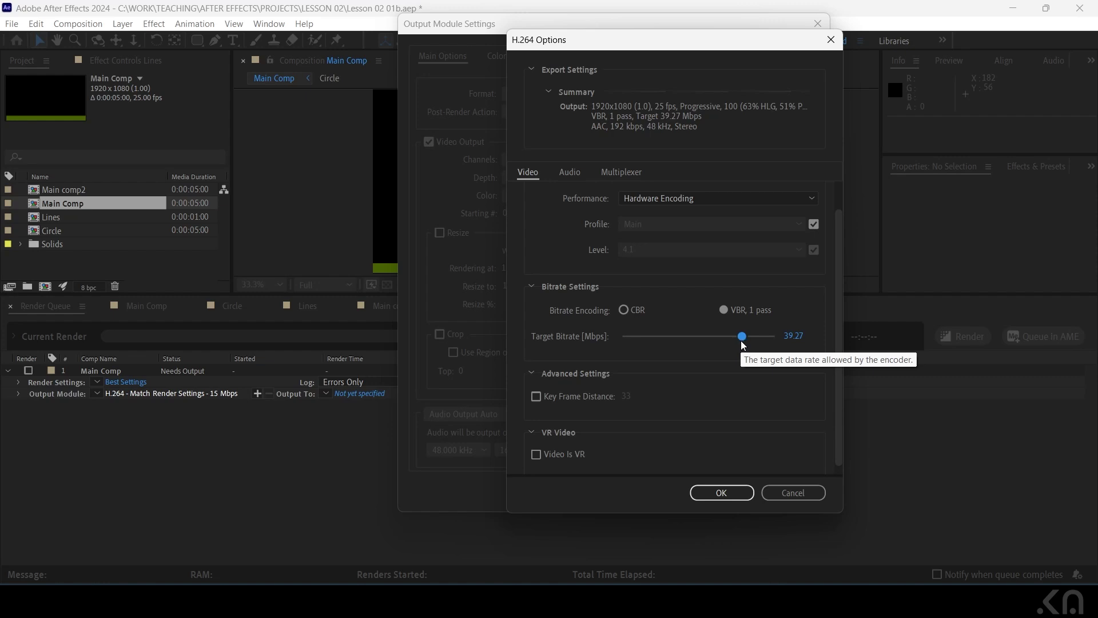
drag(741, 338, 632, 351)
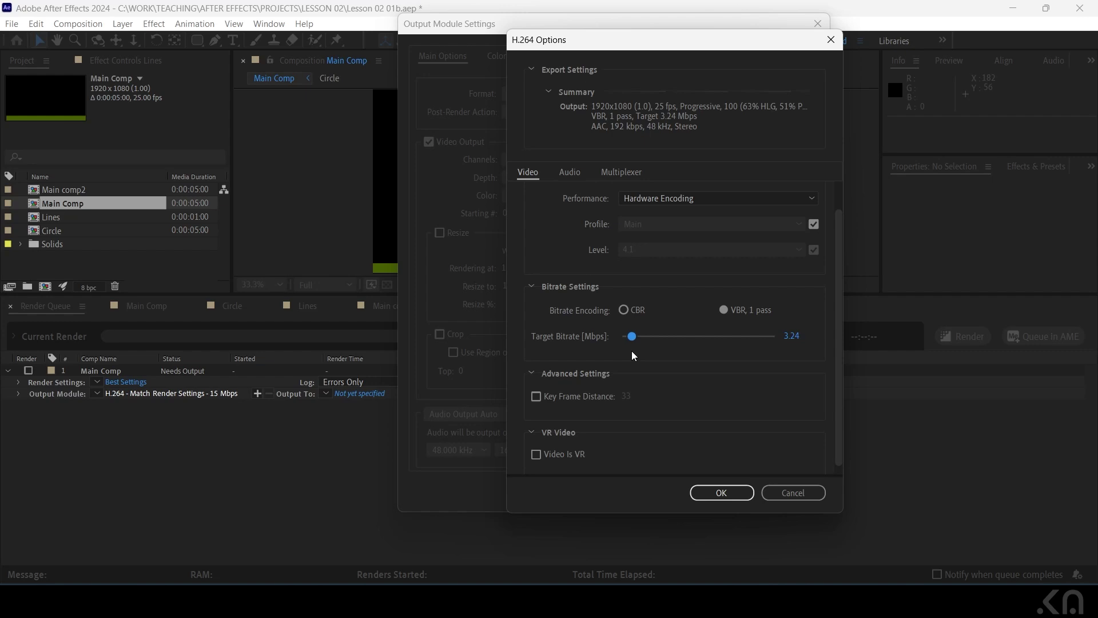
Try target bitrates of 2, 1.5 and 40 Mbps for the H.264 video.
click(792, 336)
text(2)
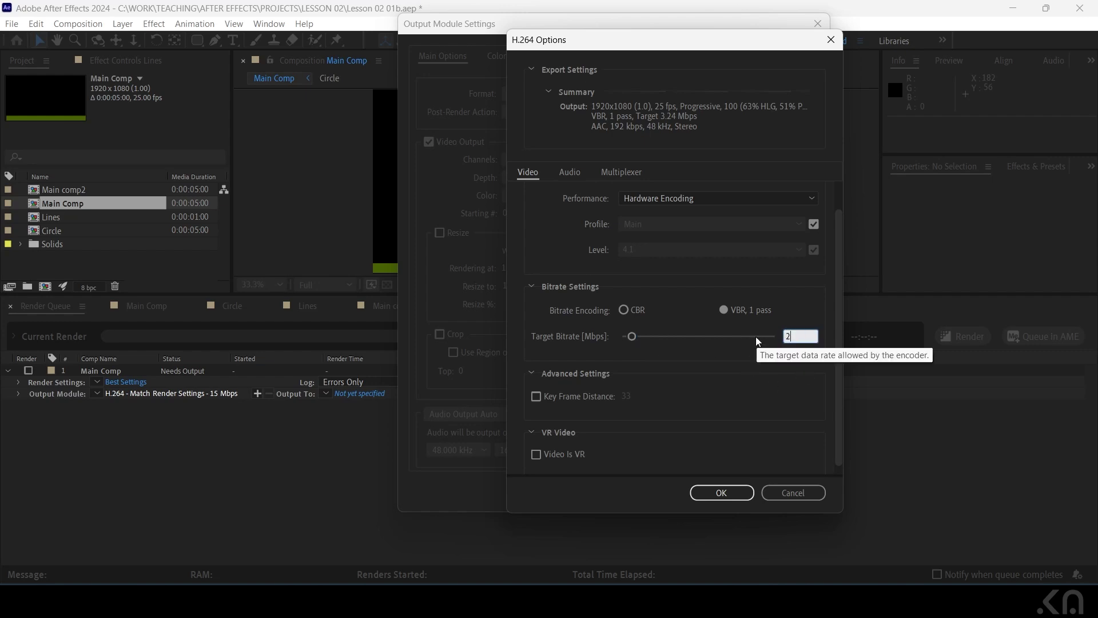
double_click(783, 339)
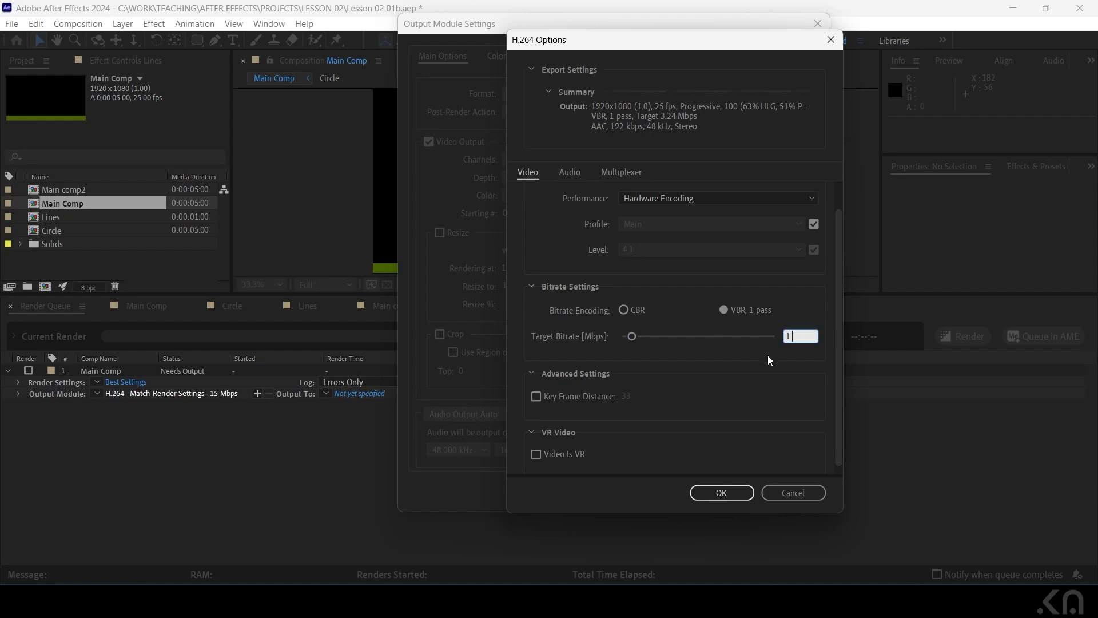
text(1.5)
key(Return)
click(789, 335)
text(2)
key(ctrl+a)
text(40)
click(671, 352)
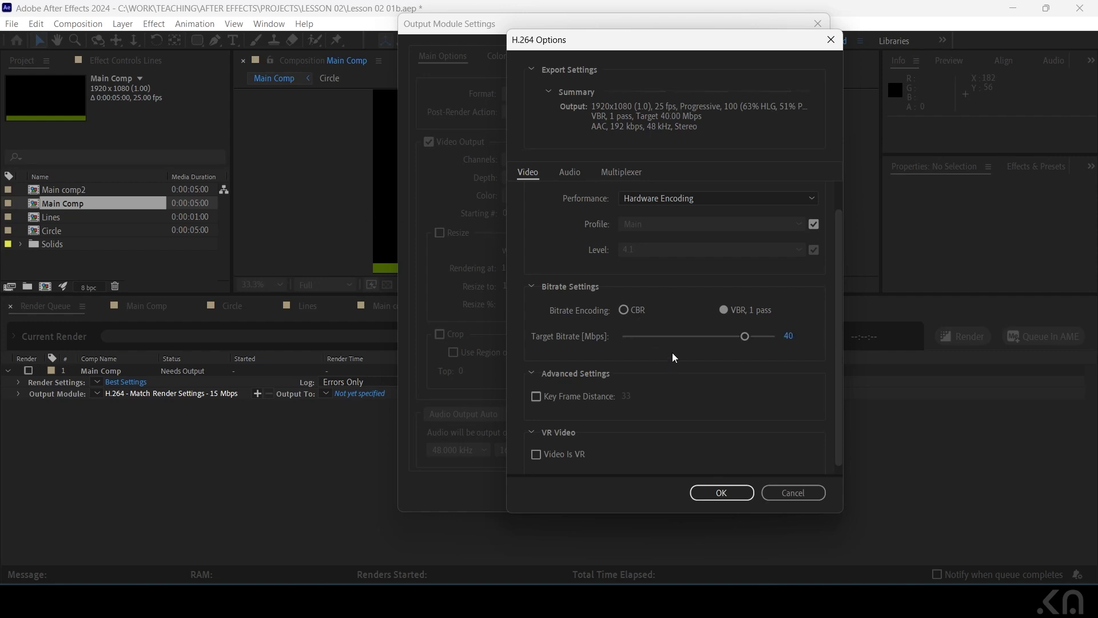
Set the H.264 target bitrate to 2 Mbps and accept the format options.
drag(688, 337, 628, 337)
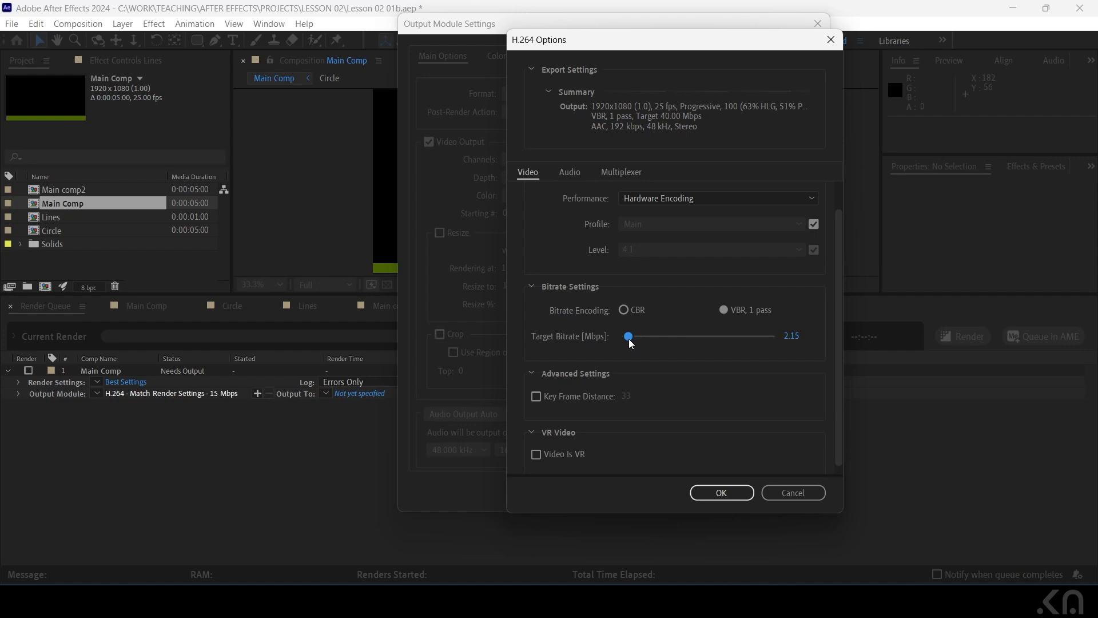
click(794, 339)
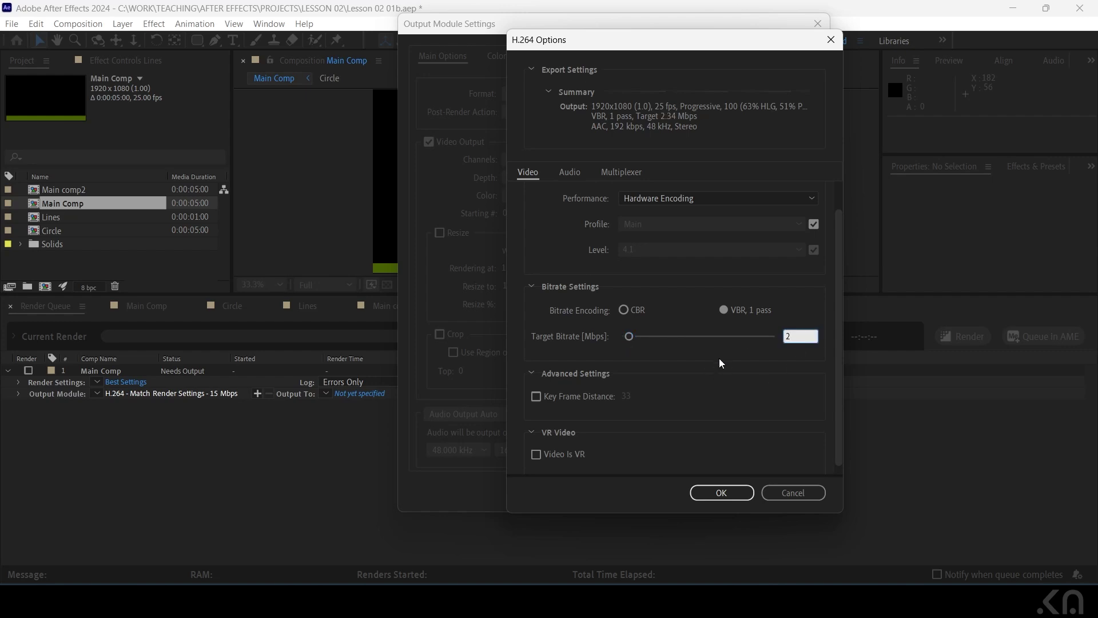
text(2)
drag(841, 373, 839, 379)
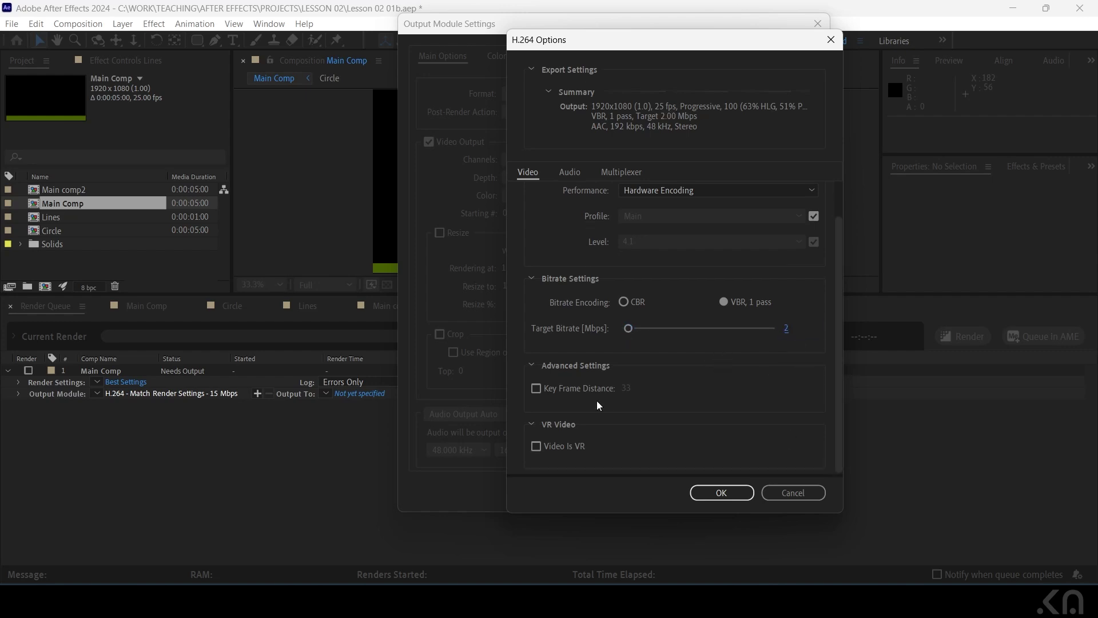
click(706, 492)
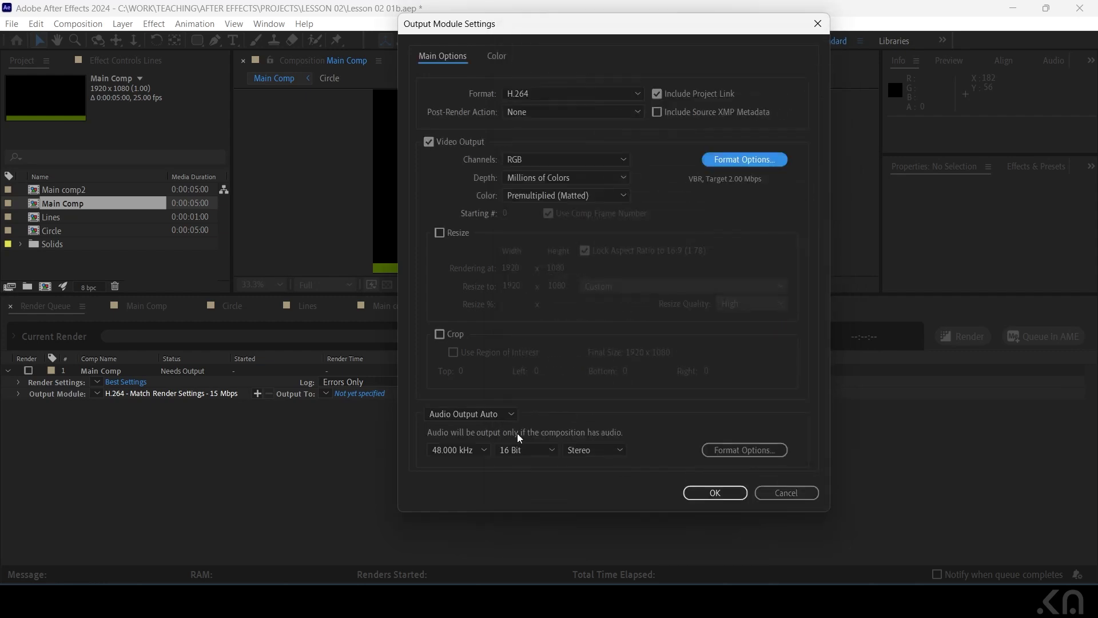
Keep the audio output on Auto at 48.000 kHz, 16 Bit, Stereo, and confirm the output module settings.
click(463, 416)
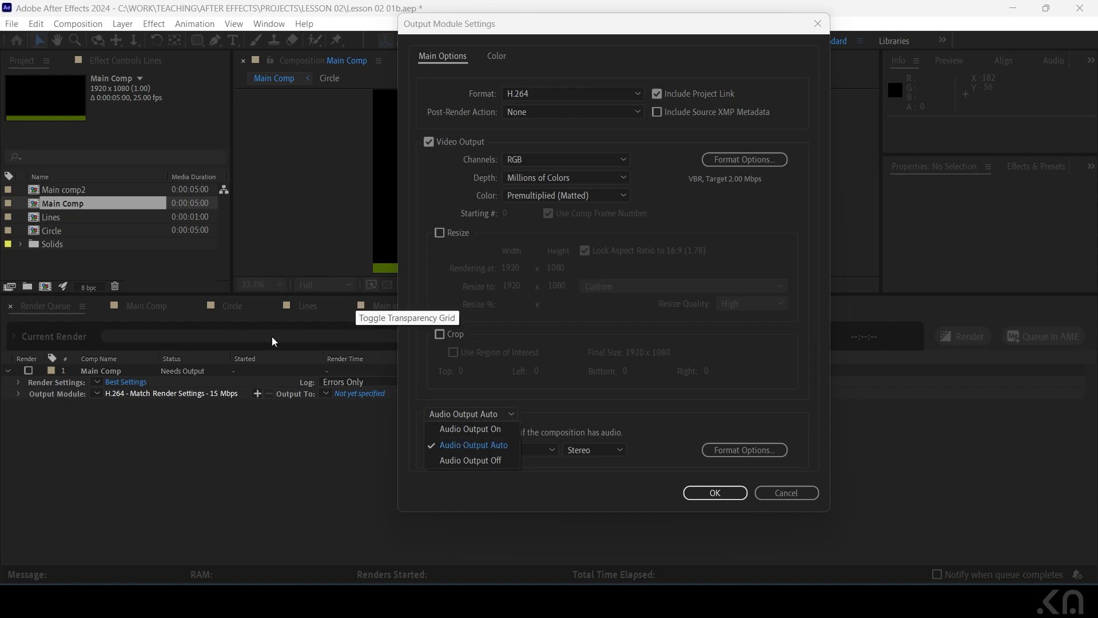
click(640, 436)
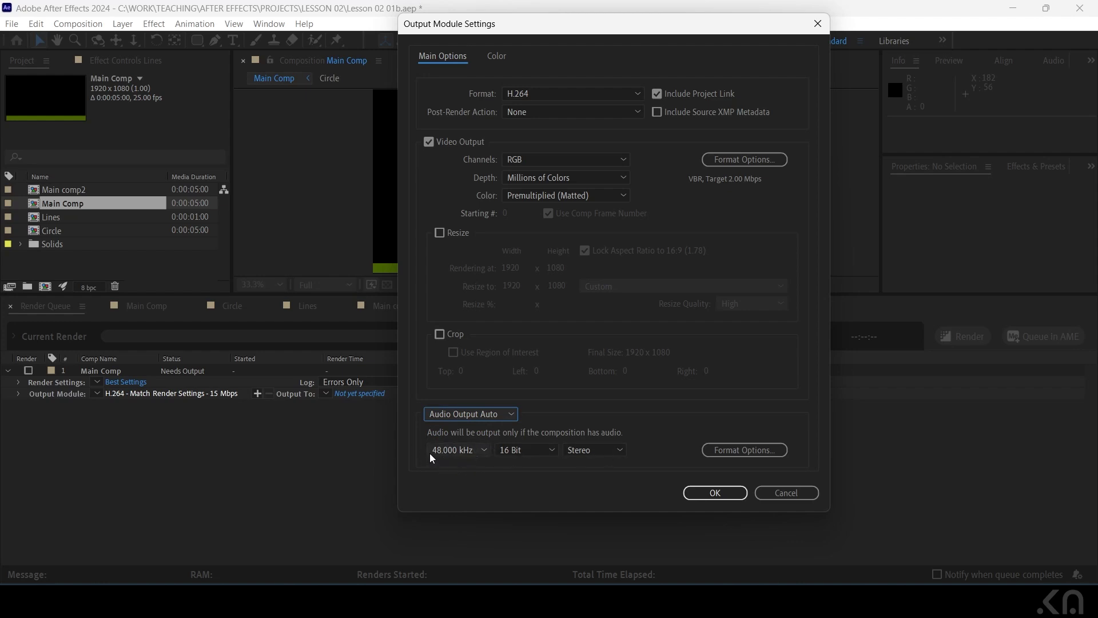
click(472, 449)
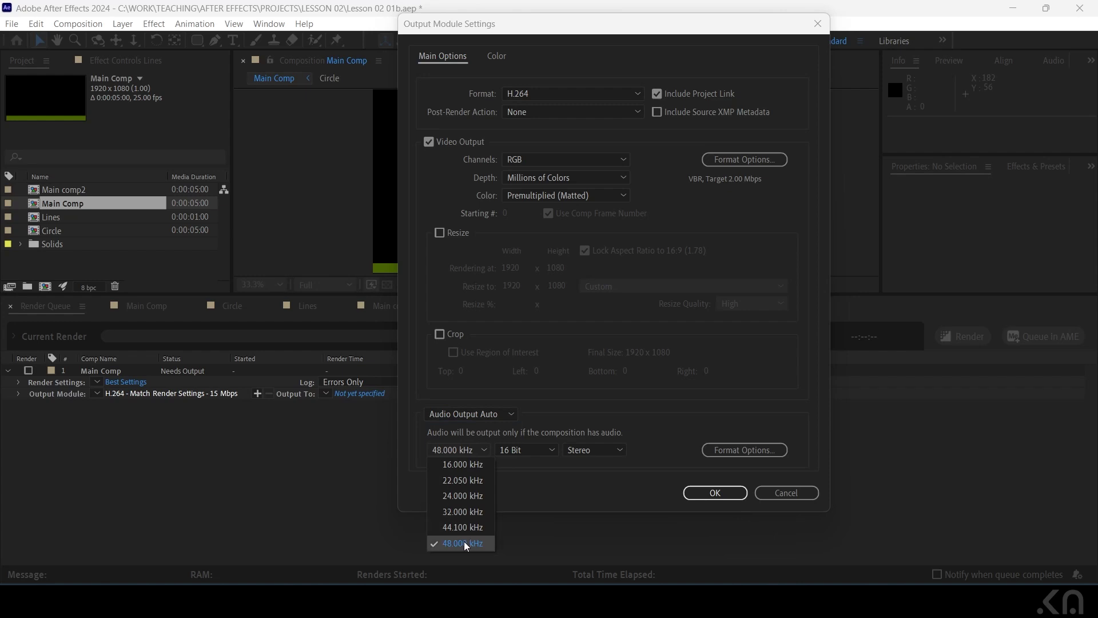
click(548, 493)
click(537, 449)
click(540, 484)
click(602, 450)
click(545, 494)
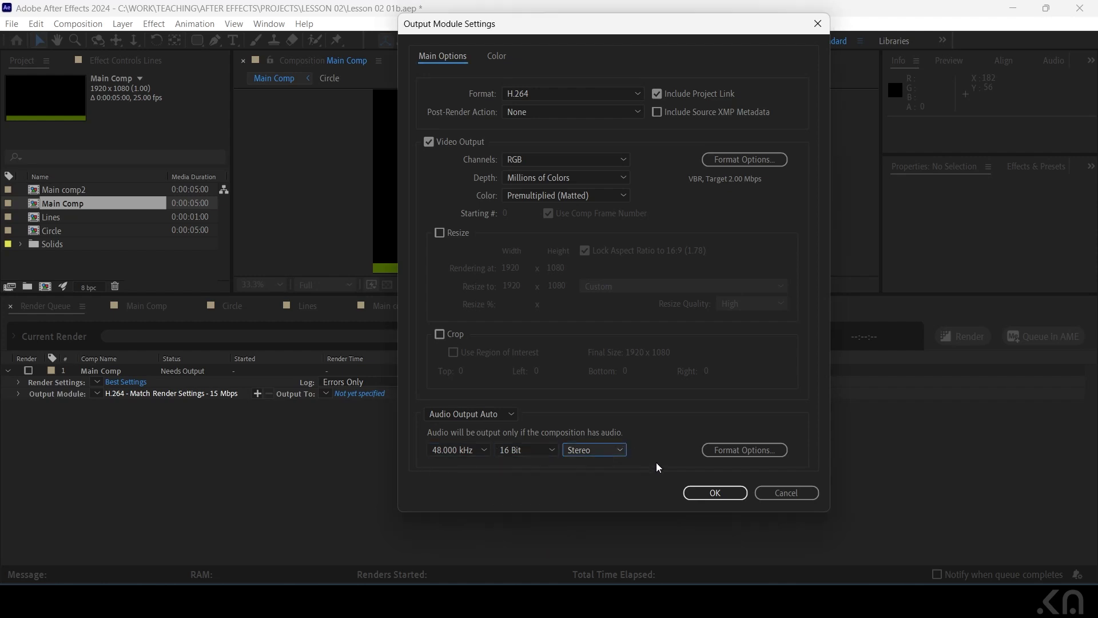
click(712, 493)
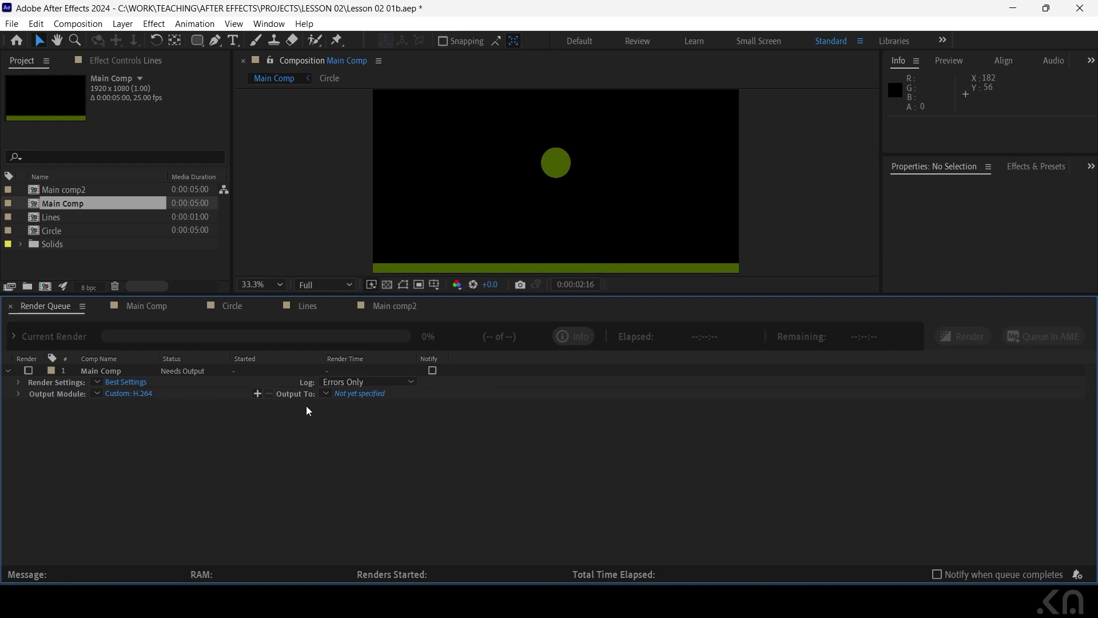
Set the output file to BouncingBall in H.264 format on the Desktop and start rendering Main Comp.
click(351, 394)
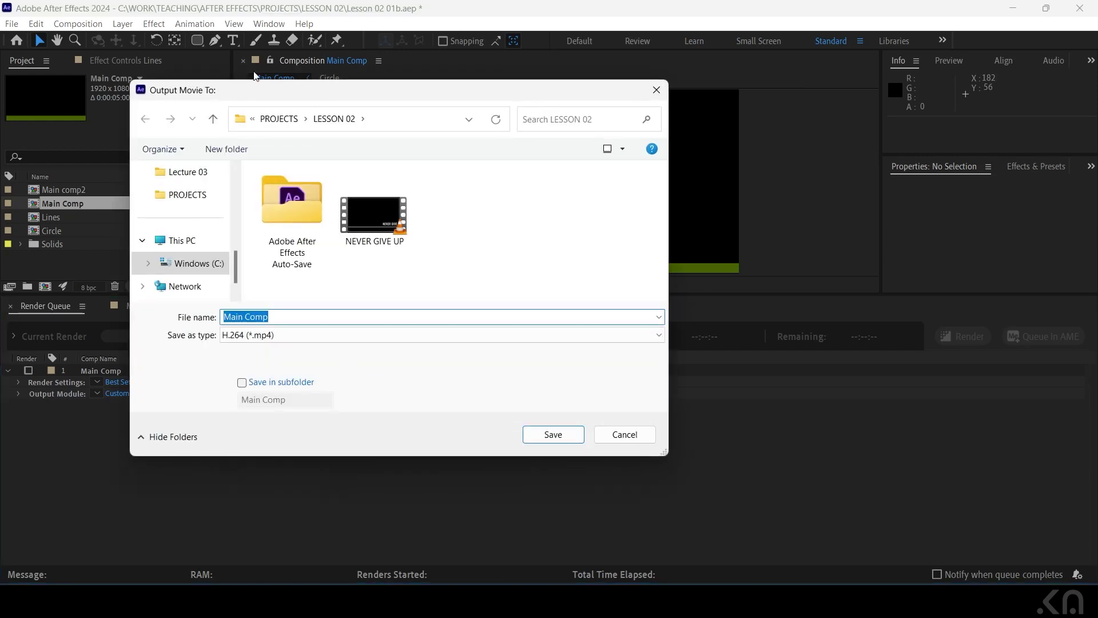
scroll(275, 229, up, 2)
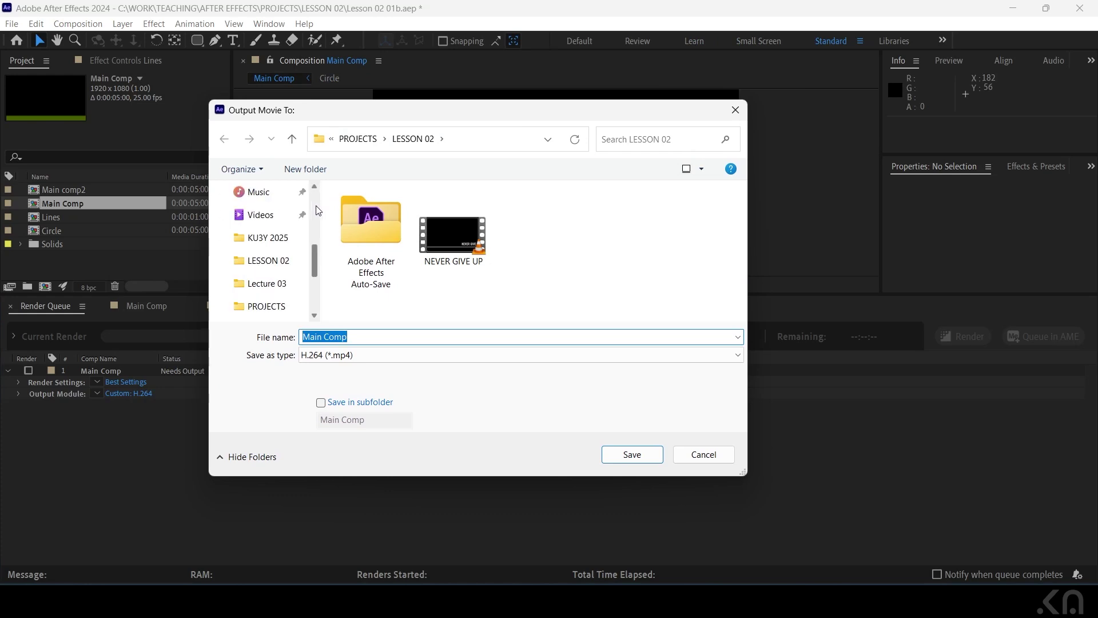
scroll(315, 237, up, 1)
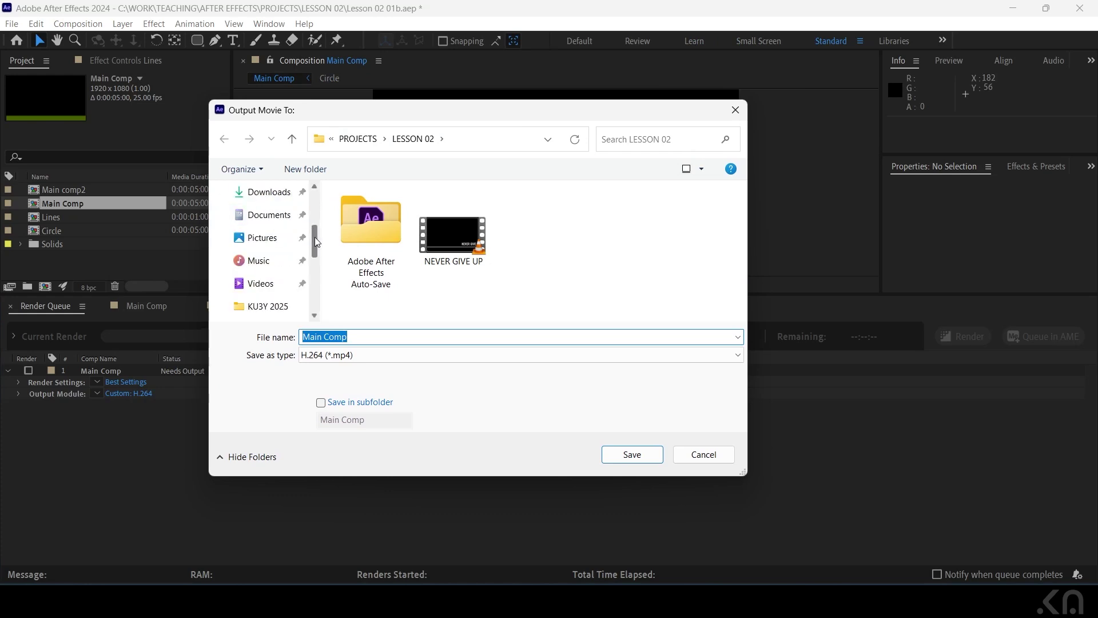
scroll(314, 236, up, 3)
click(269, 287)
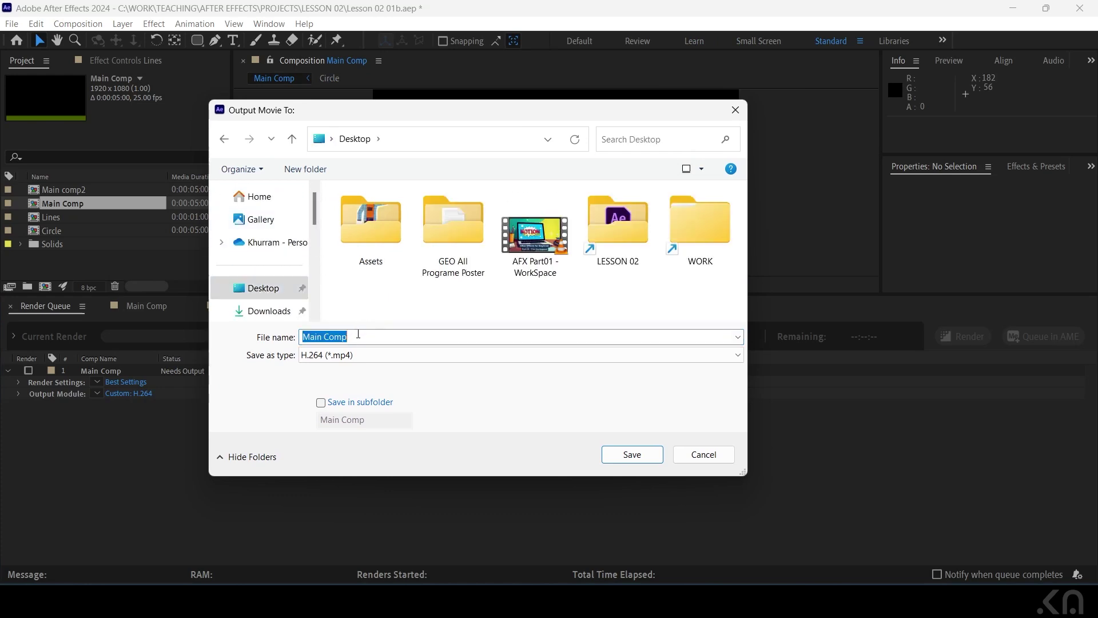
text(B)
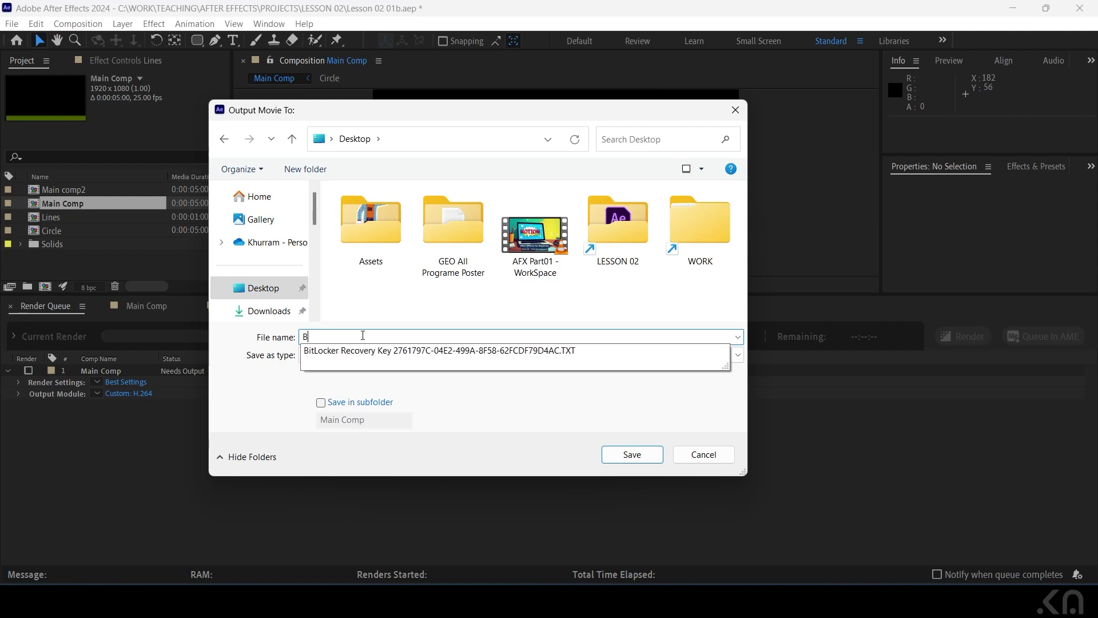
text(ouncingBall)
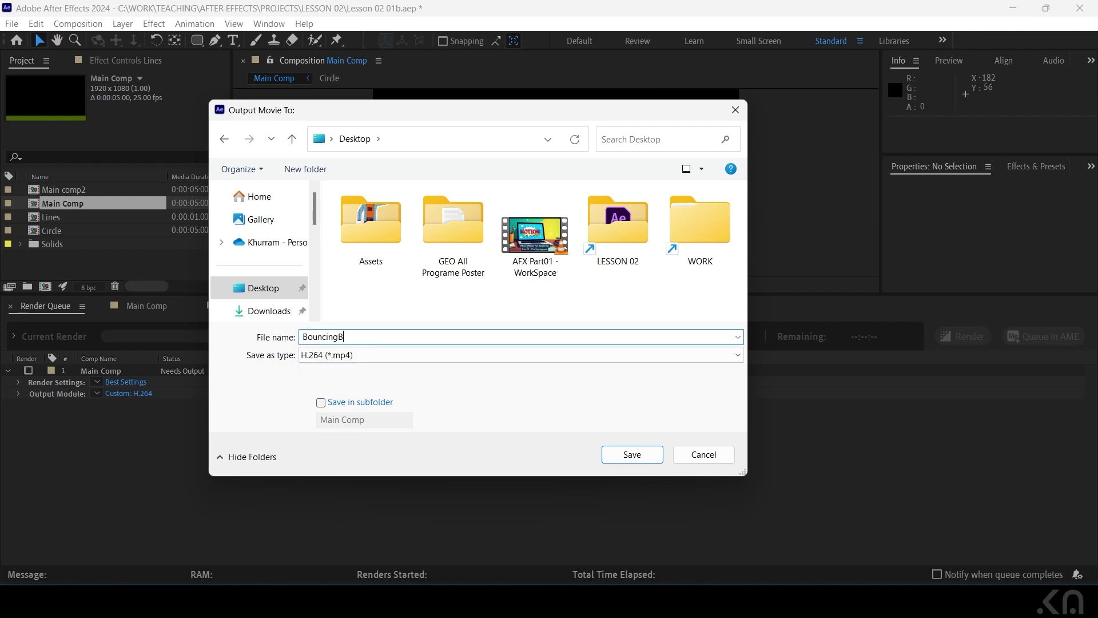
click(641, 456)
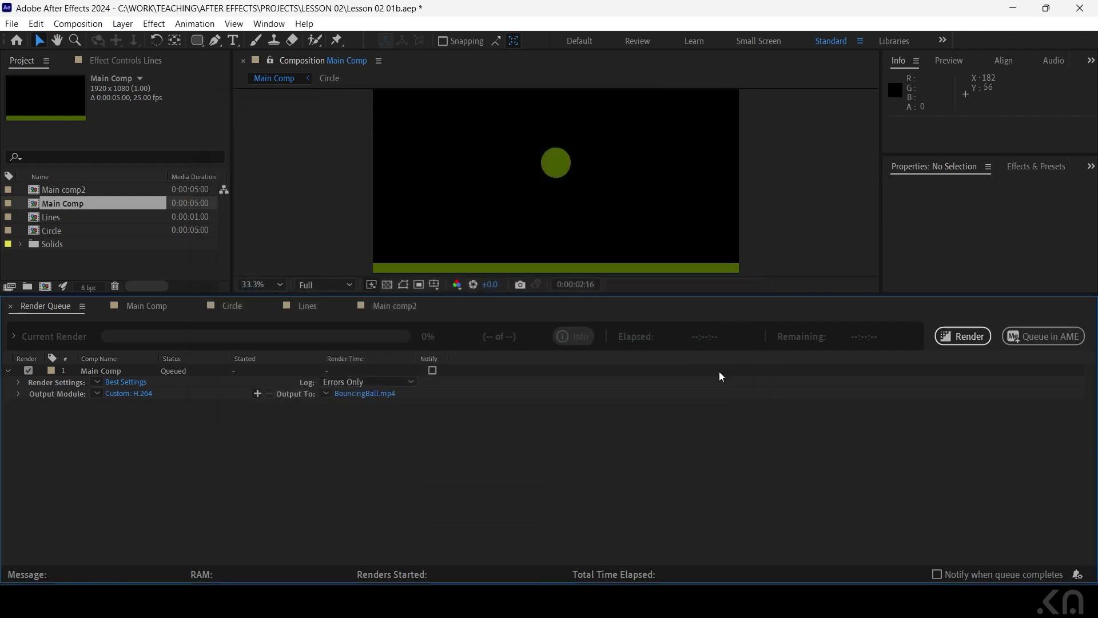
click(963, 336)
click(960, 337)
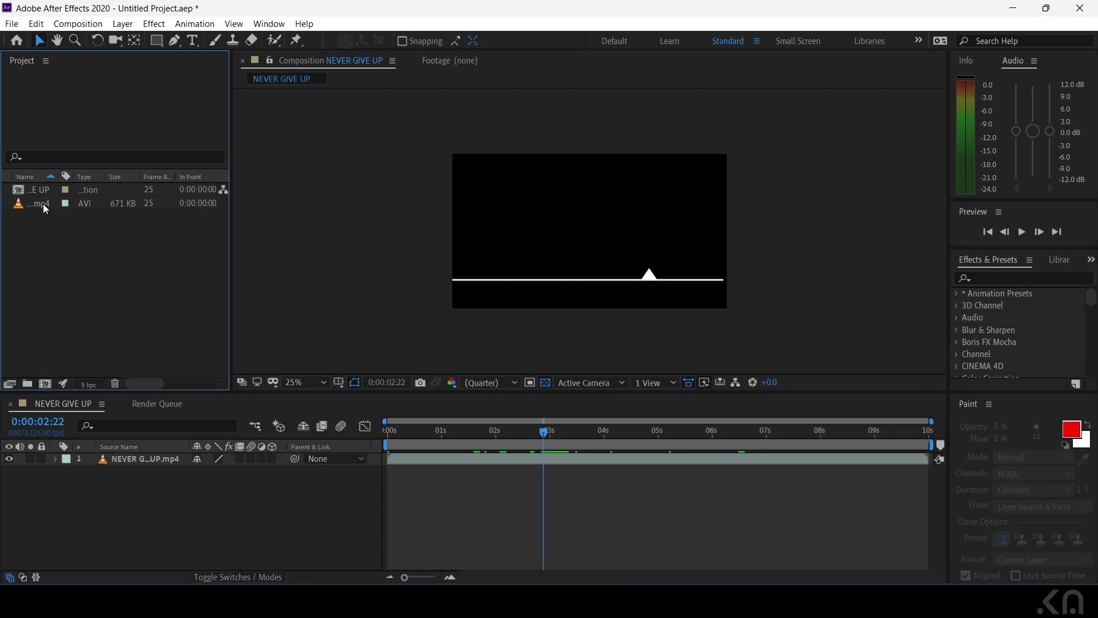
In the After Effects 2020 project, scrub through the NEVER GIVE UP composition and add it to the render queue.
click(361, 507)
drag(419, 435, 649, 439)
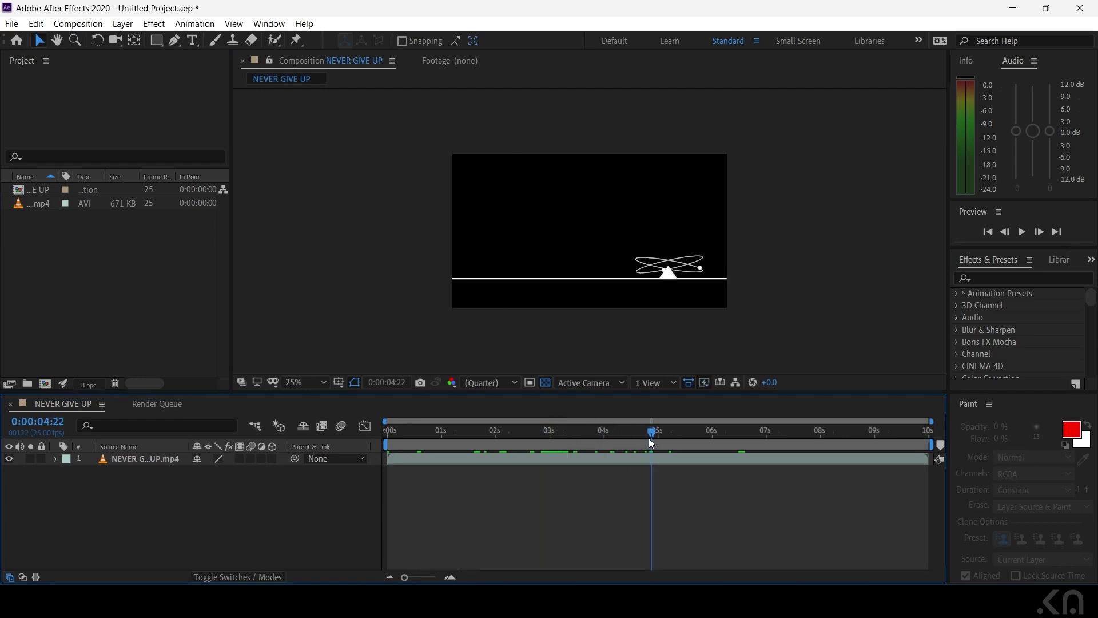
click(80, 26)
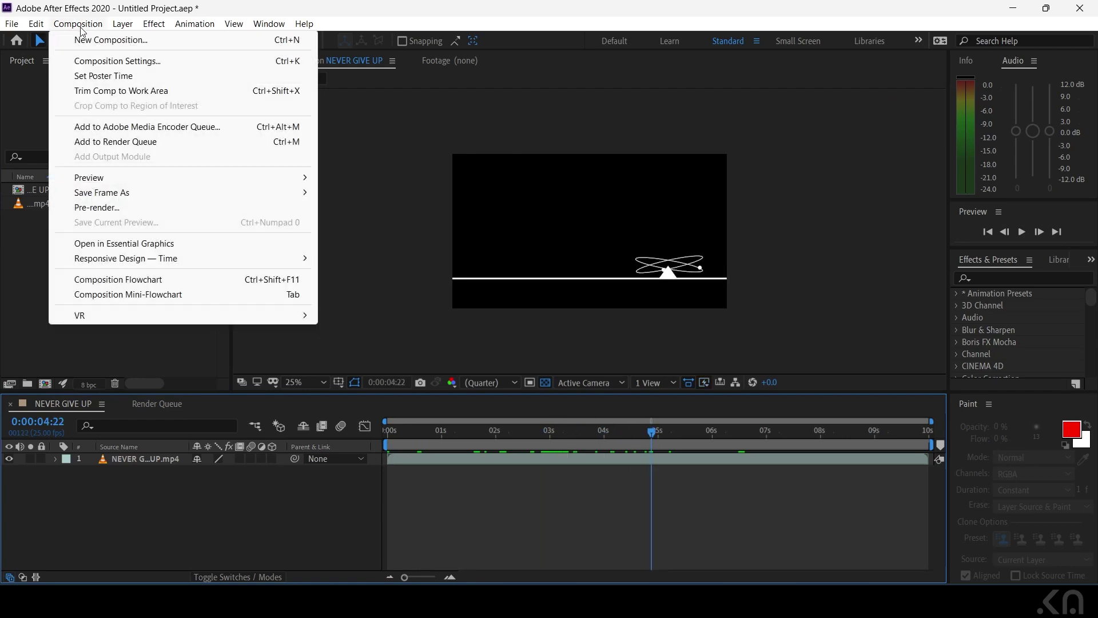
click(112, 143)
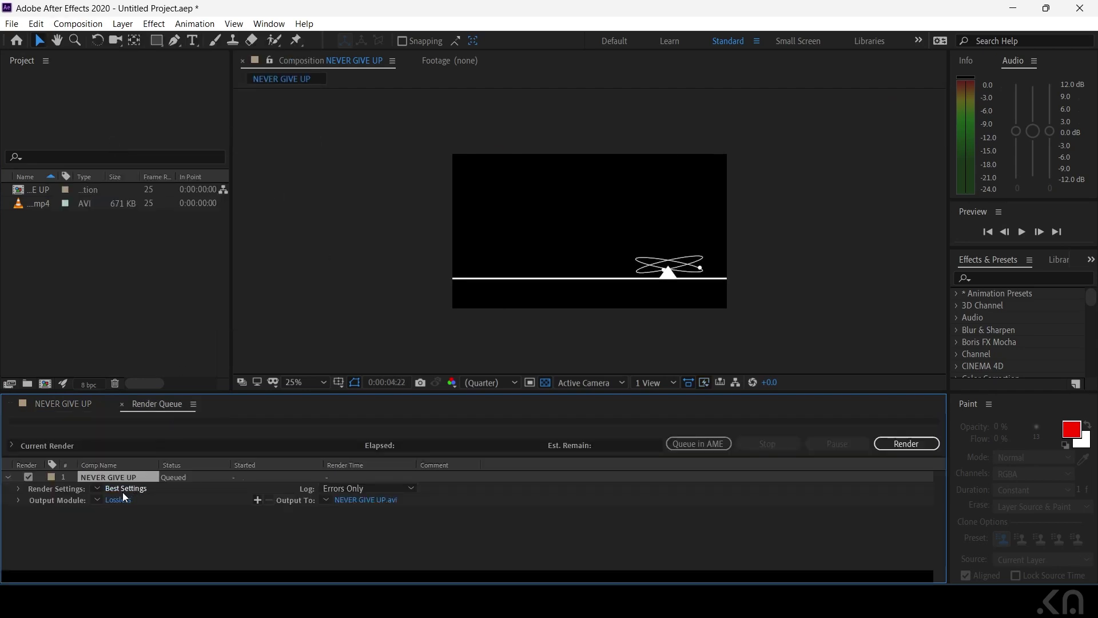
Inspect the render settings of the queued NEVER GIVE UP composition and keep the Best Settings template.
click(98, 487)
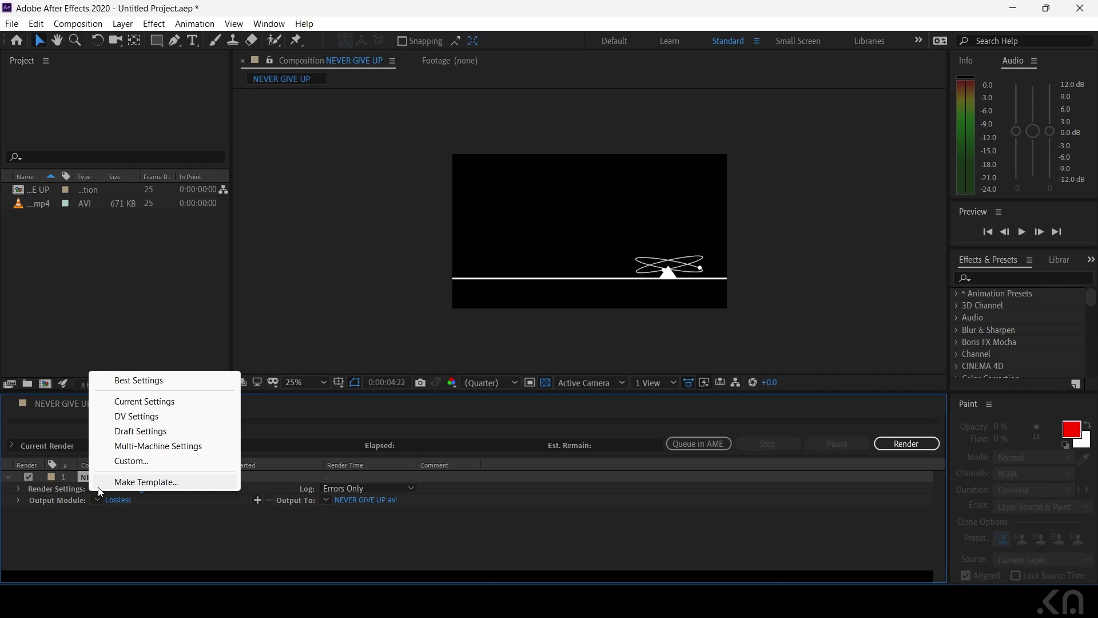
click(136, 380)
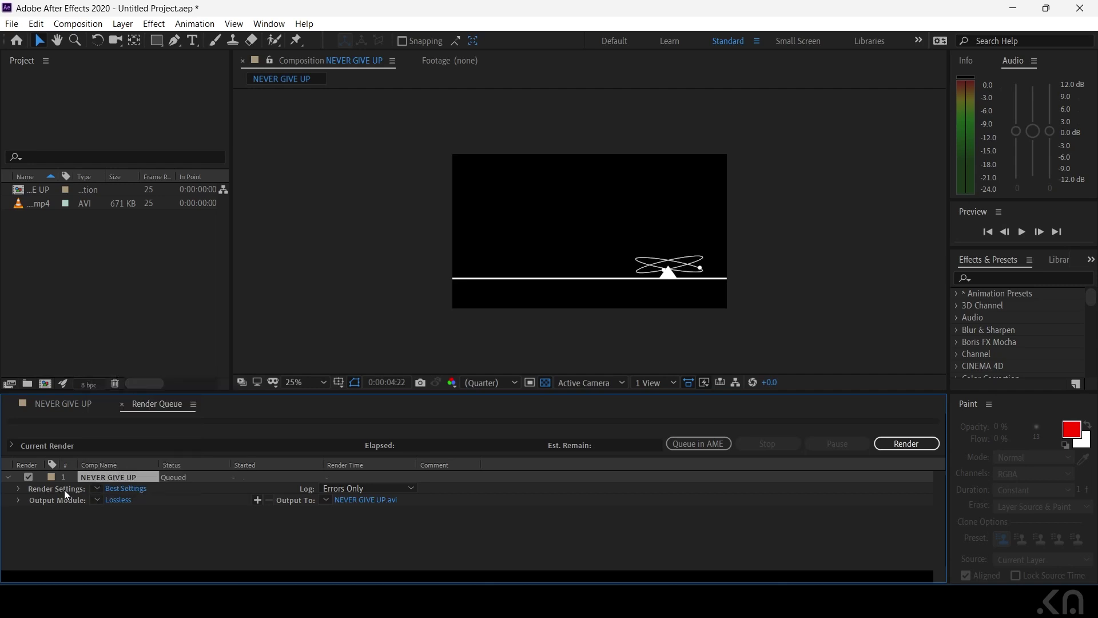
click(97, 488)
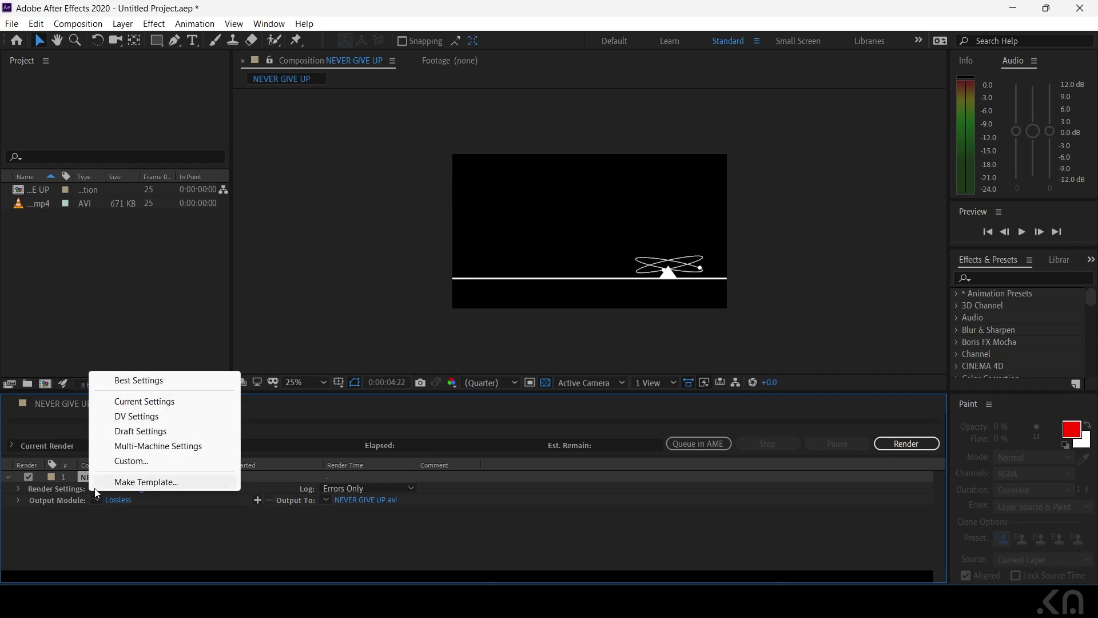
click(127, 381)
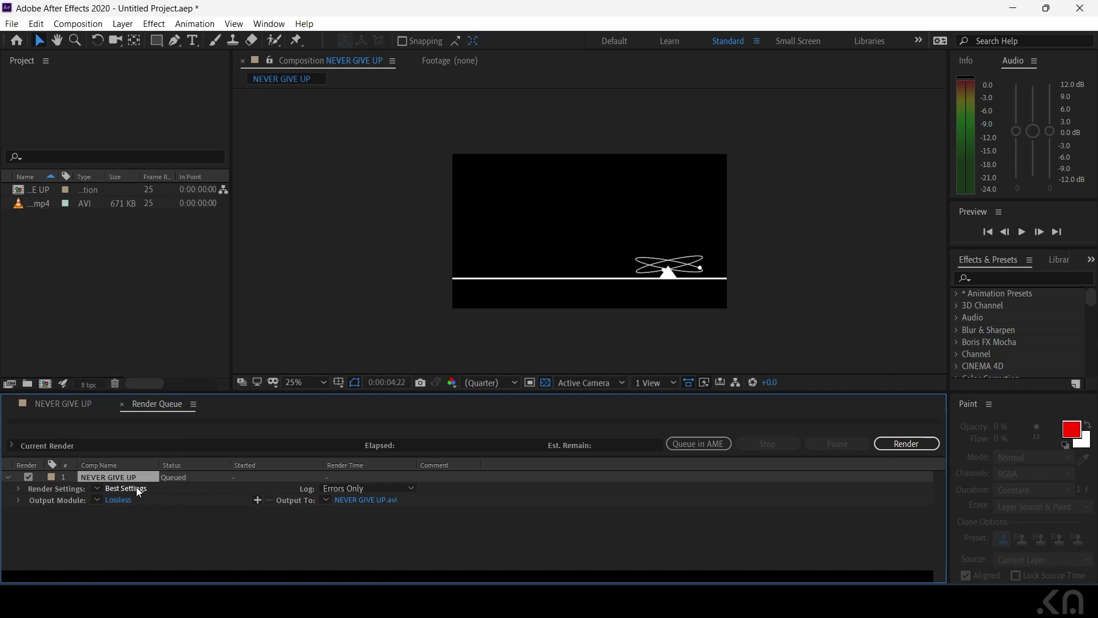
click(126, 489)
click(685, 476)
click(101, 485)
click(143, 379)
Set the output module format of NEVER GIVE UP to QuickTime with the Animation video codec.
click(119, 499)
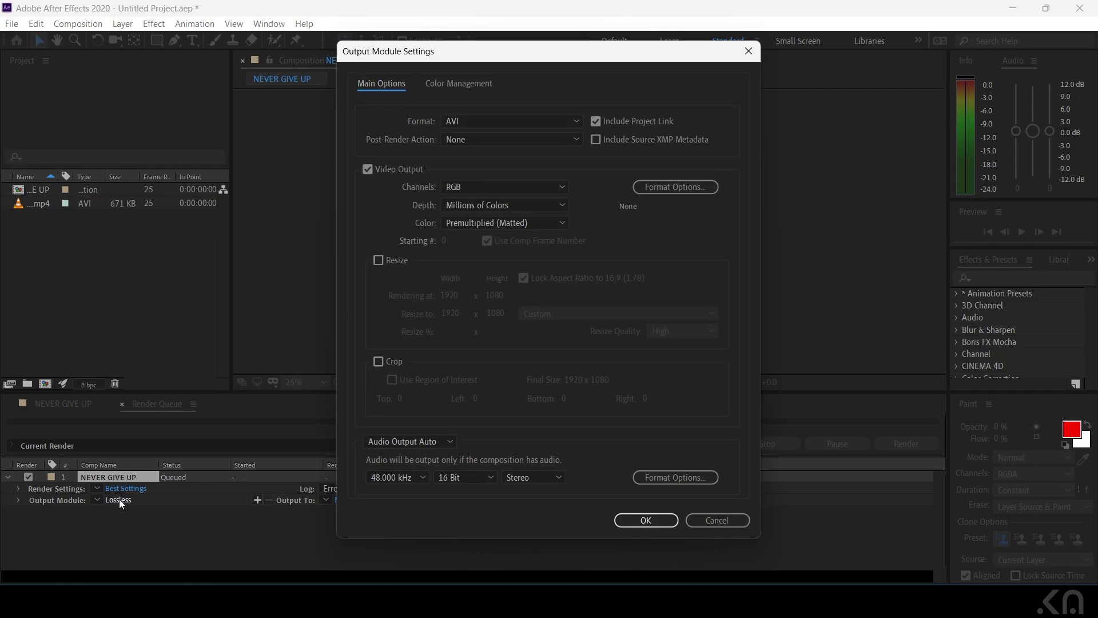
click(484, 122)
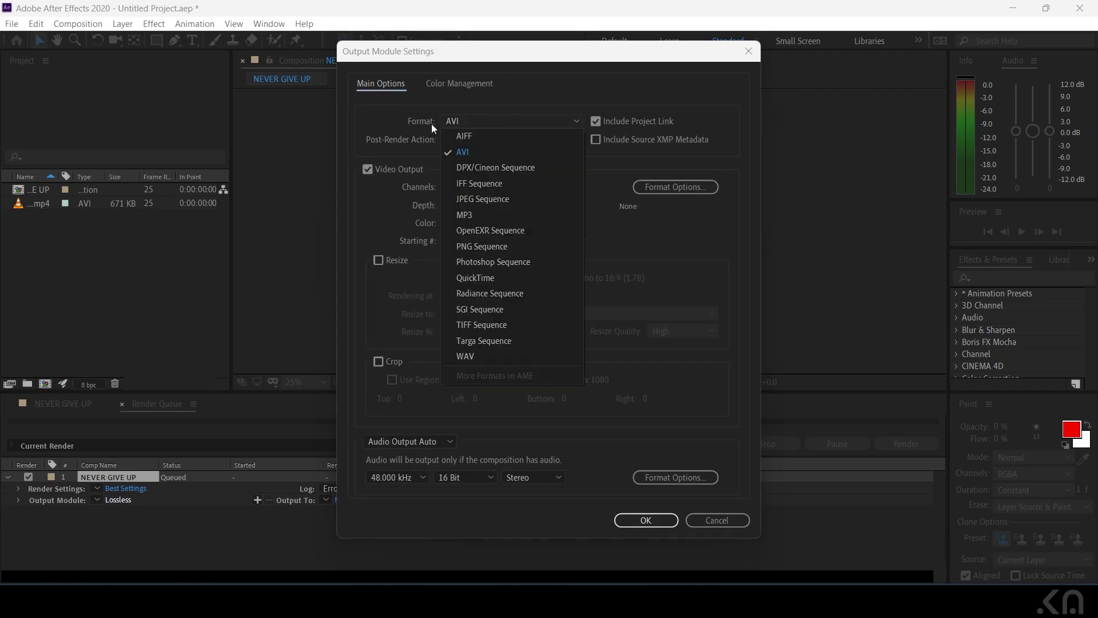
click(489, 276)
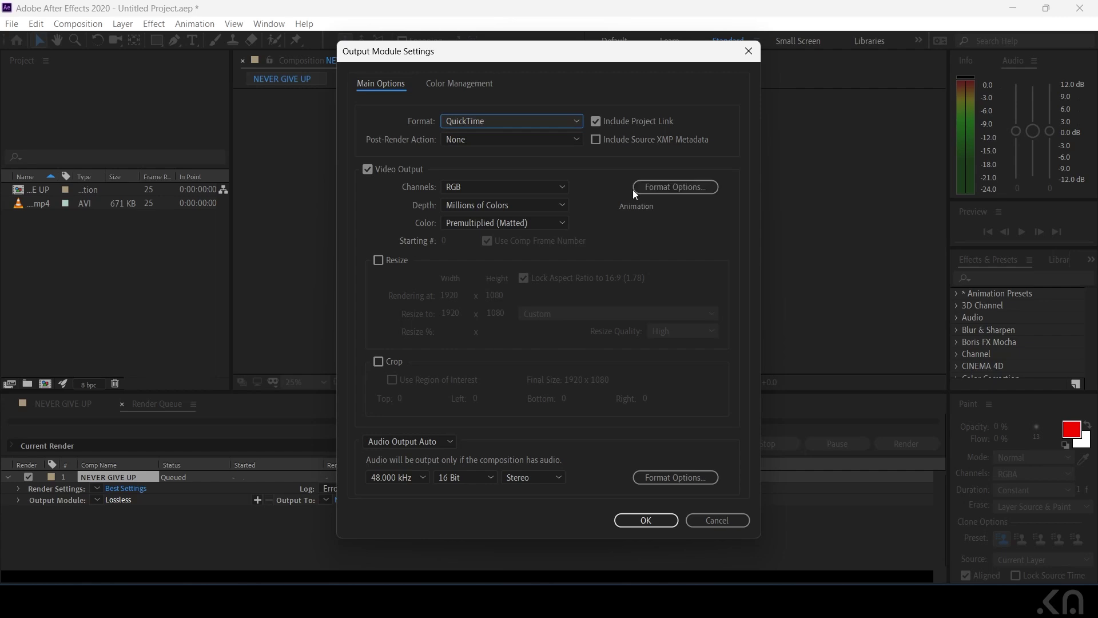
click(664, 187)
click(565, 160)
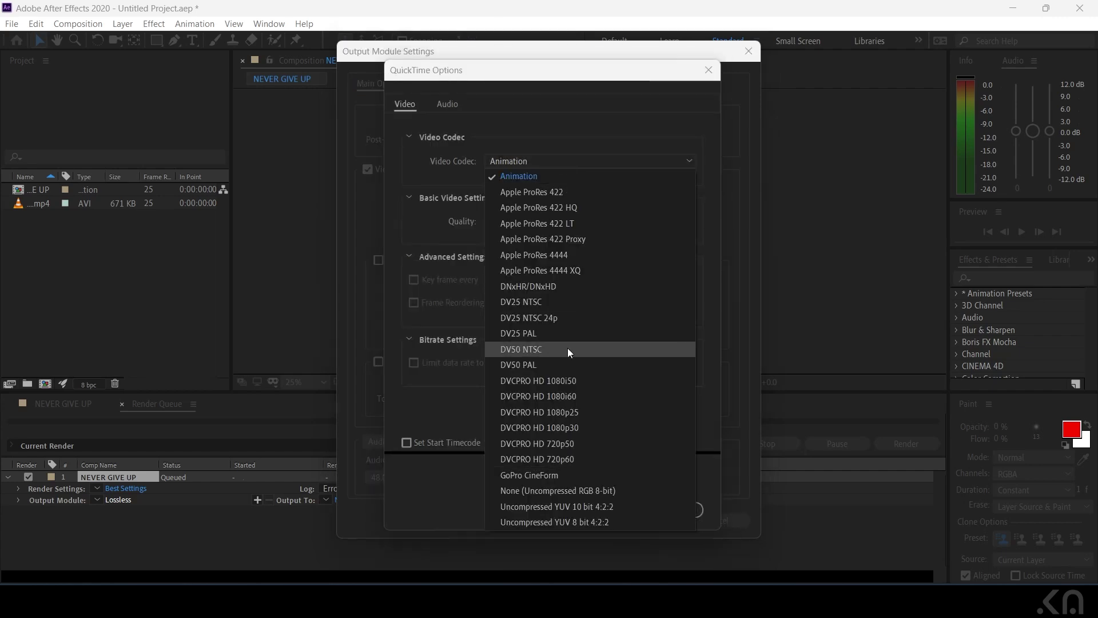
click(520, 174)
click(613, 508)
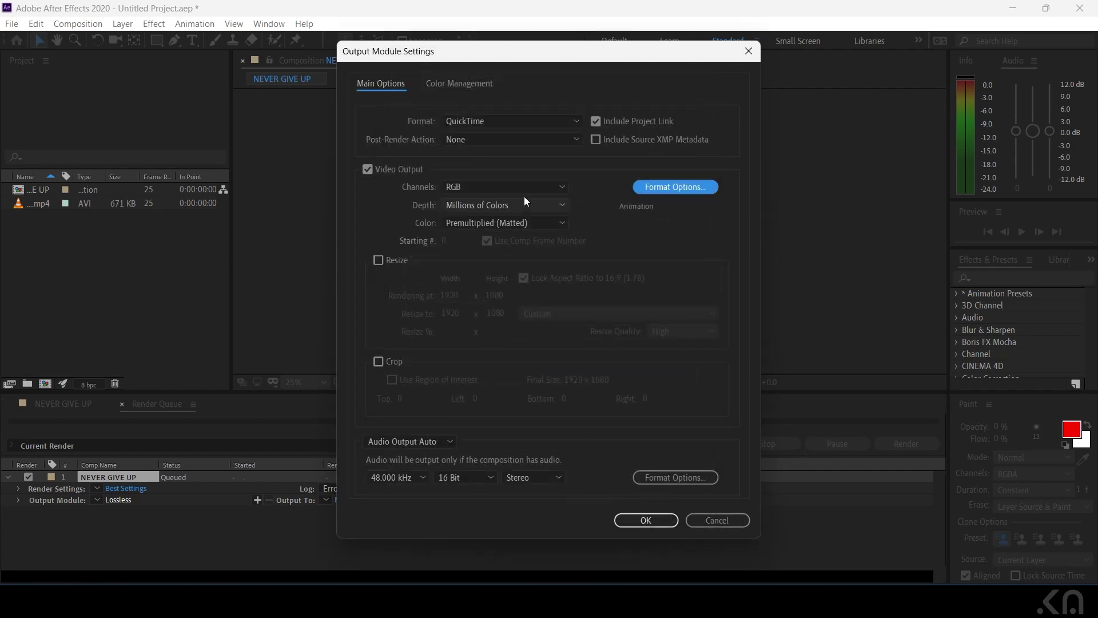
Try RGB + Alpha for the QuickTime output channels and return the setting to RGB.
click(499, 187)
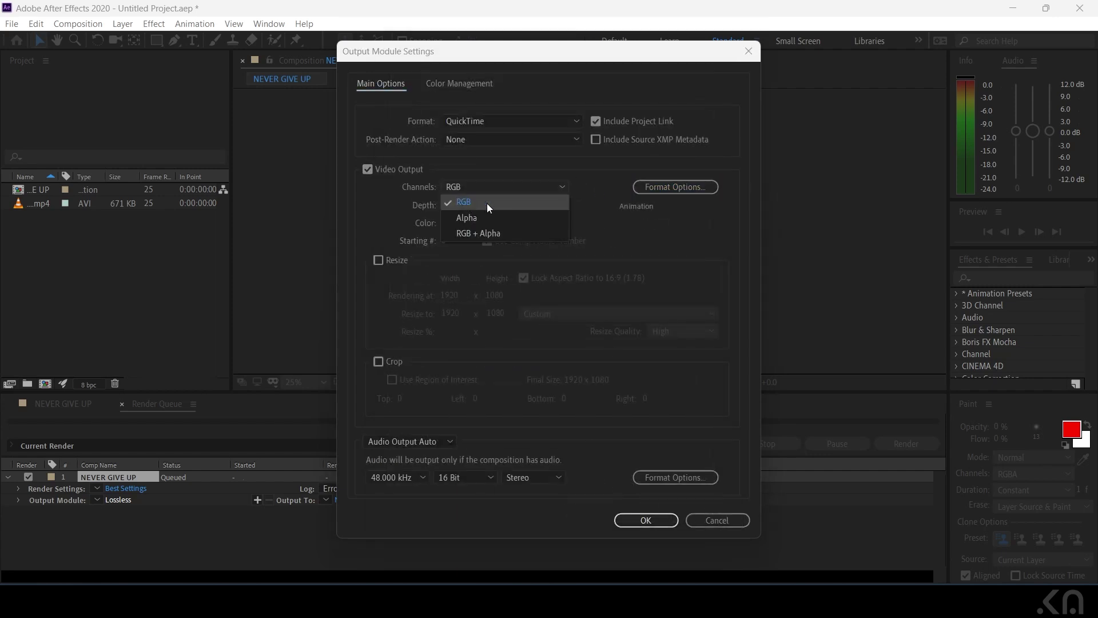
click(491, 200)
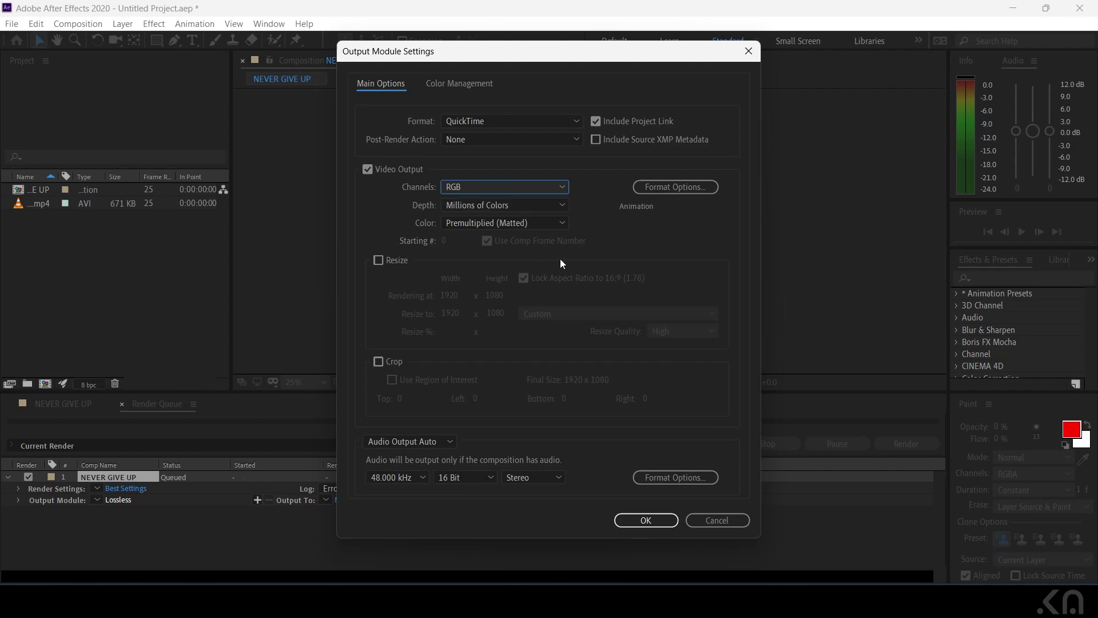
click(518, 187)
click(472, 232)
click(472, 183)
click(481, 200)
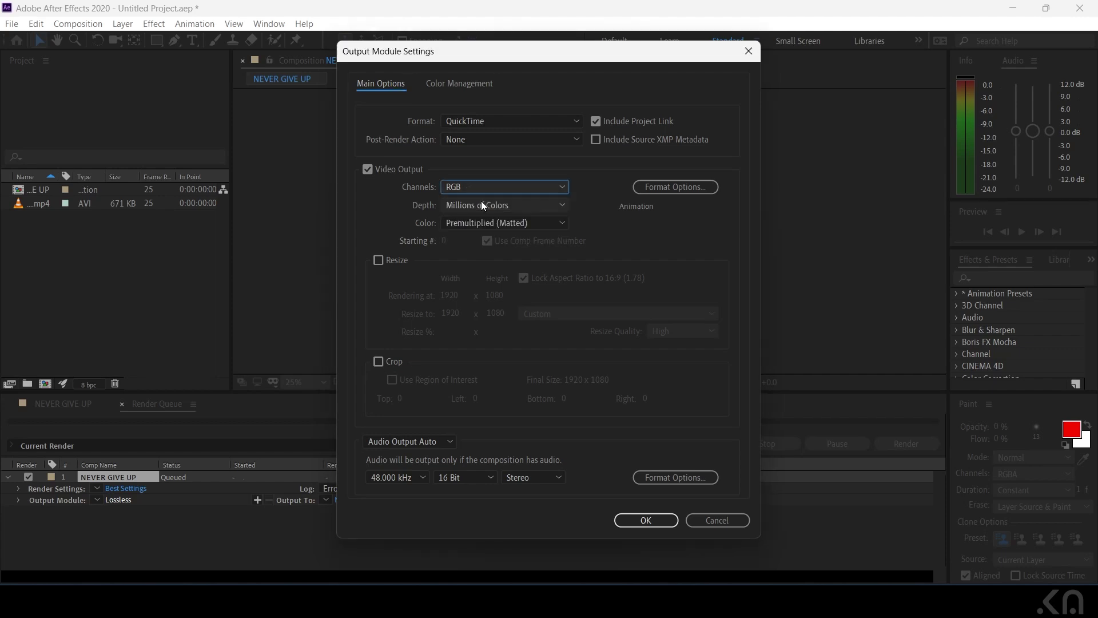
Keep the audio output on Audio Output Auto and accept the output module settings.
click(431, 442)
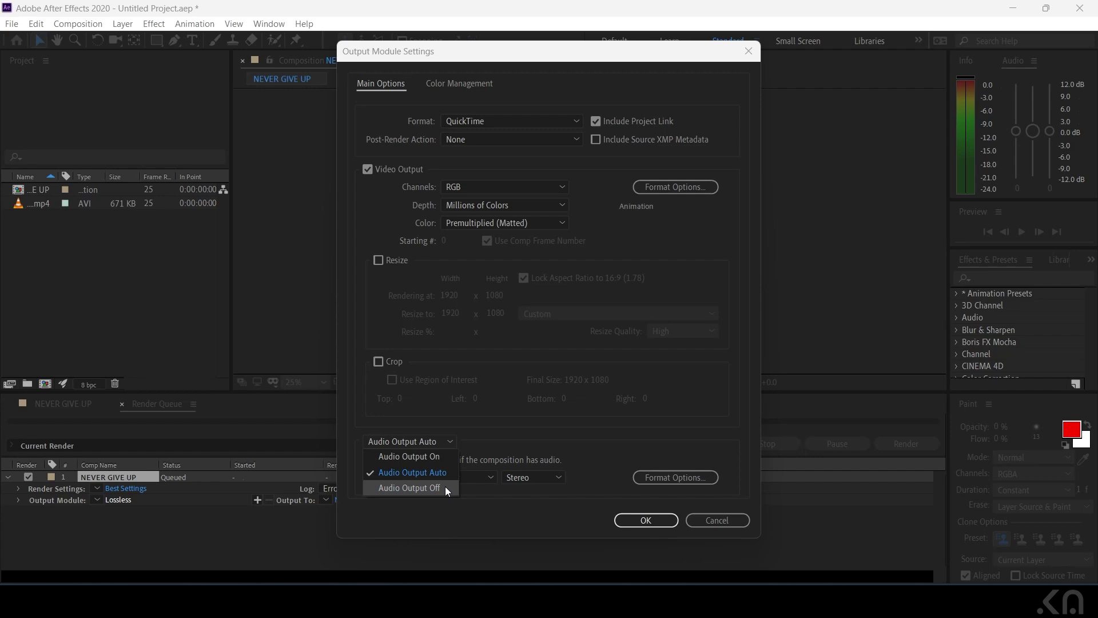
click(412, 472)
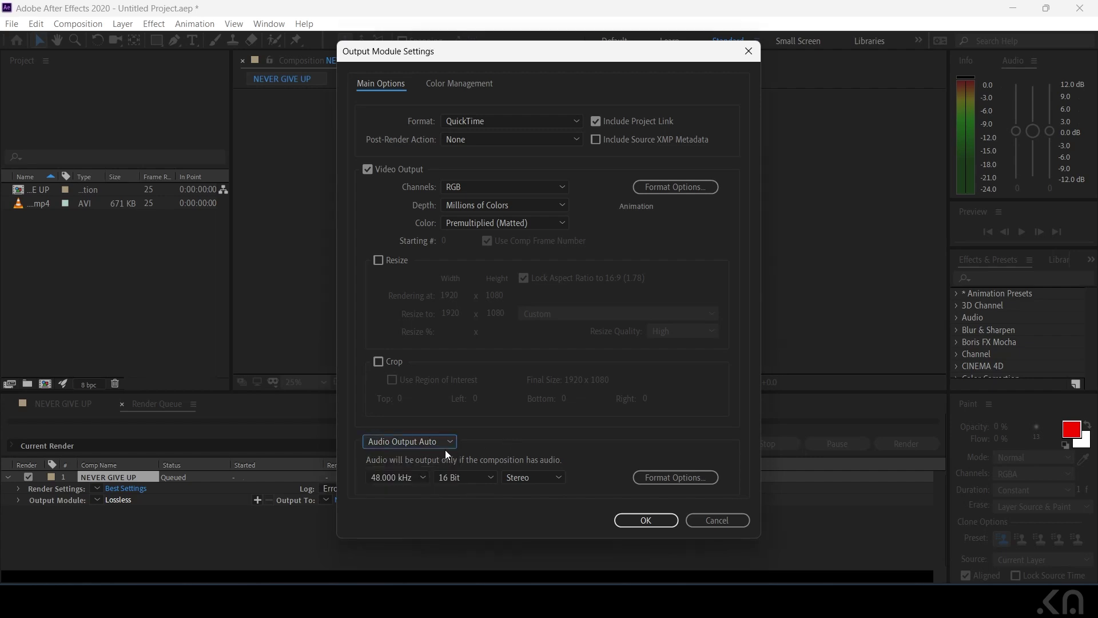
click(646, 520)
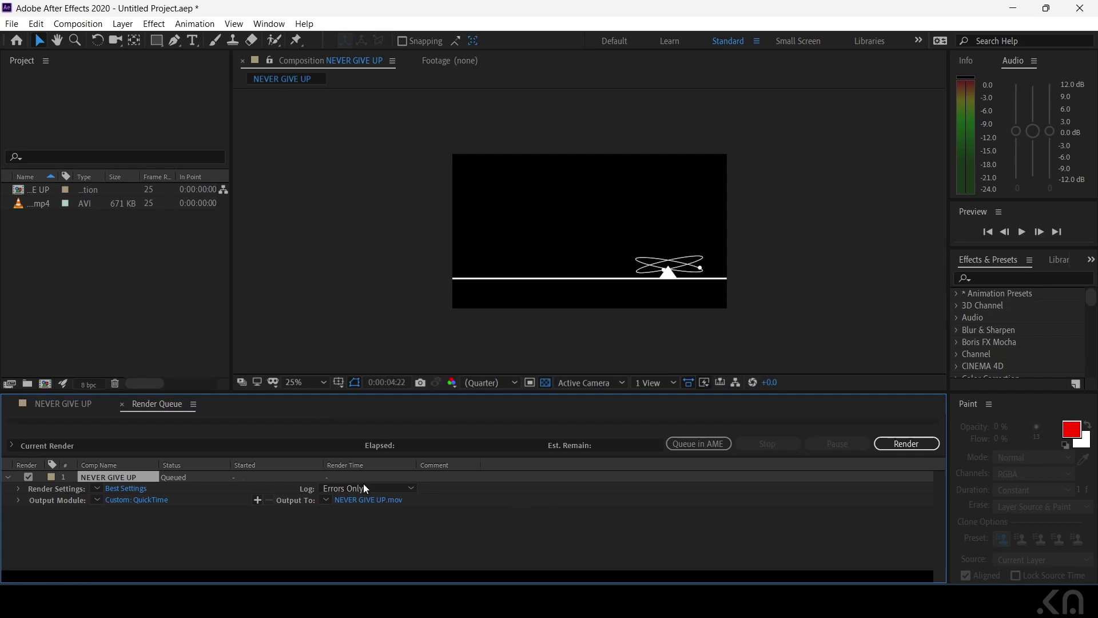
Set the render output to NEVER GIVE UP as a QuickTime (.mov) file on the Desktop and render the queue.
click(368, 501)
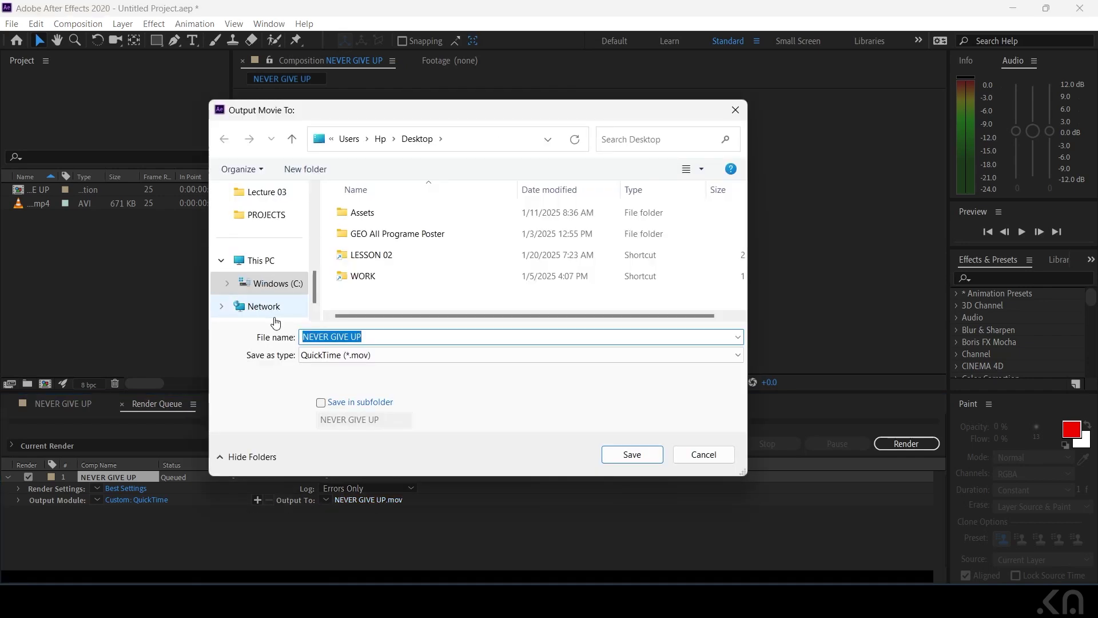
scroll(313, 204, up, 3)
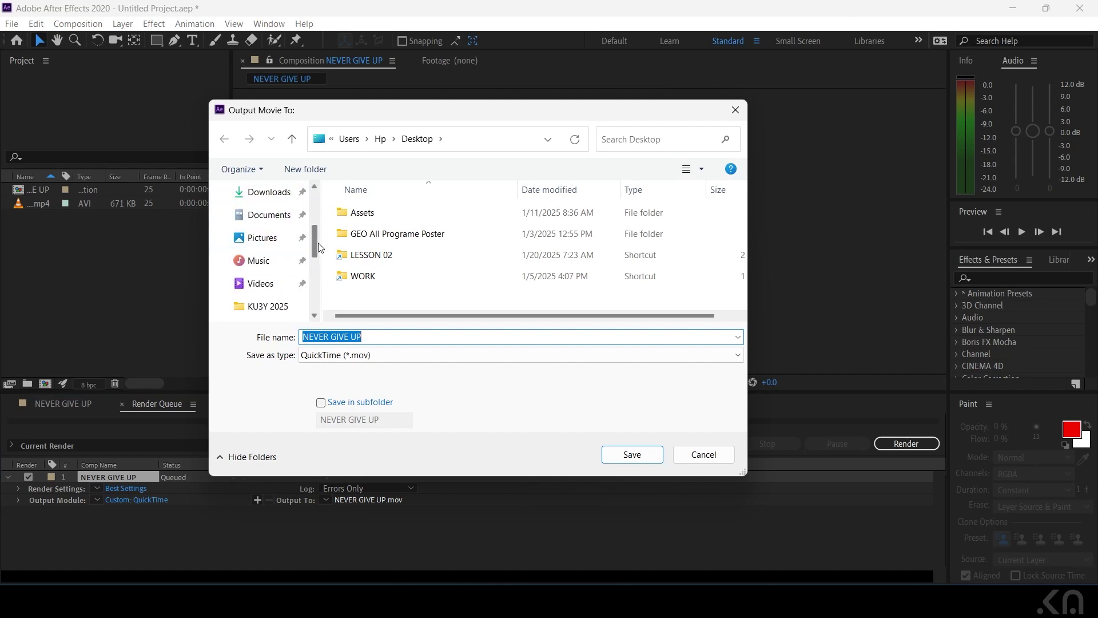
scroll(320, 249, down, 1)
click(635, 454)
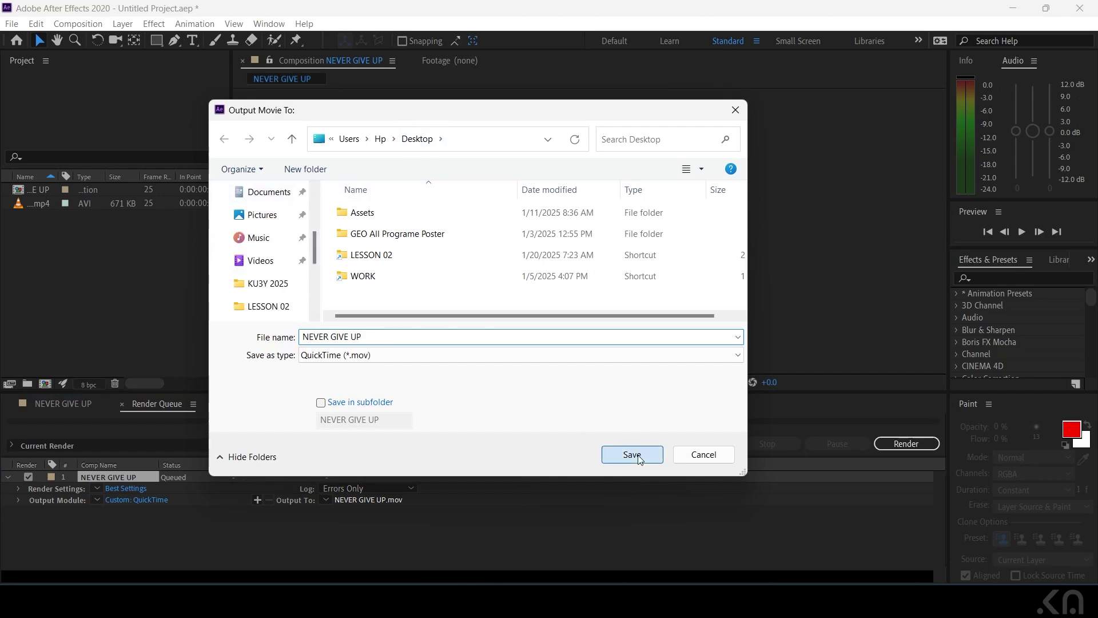
click(902, 444)
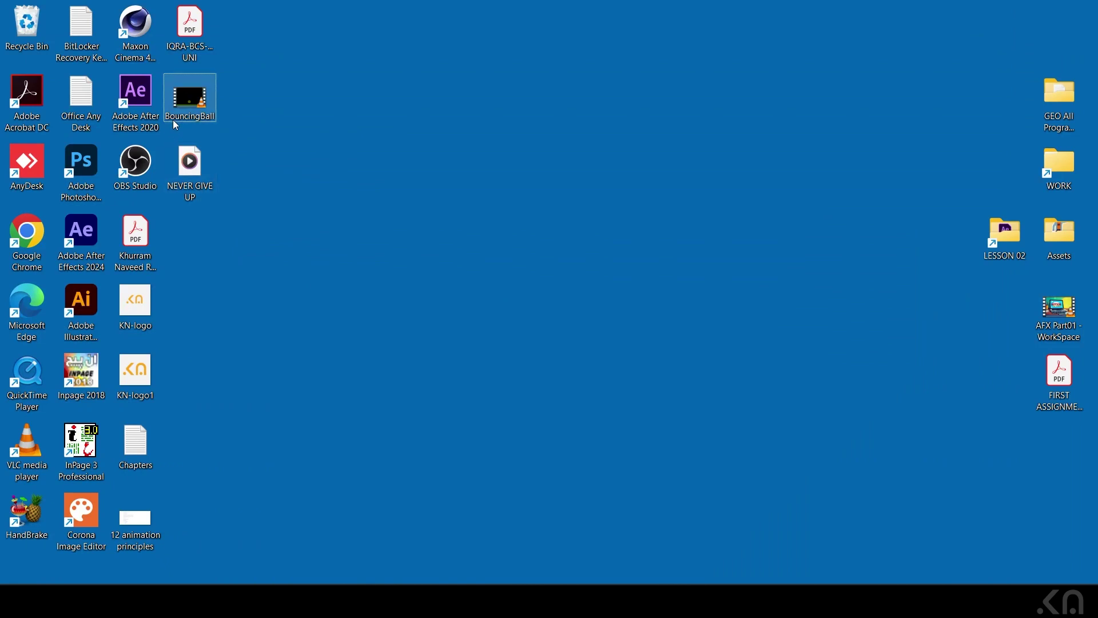
drag(384, 164, 384, 167)
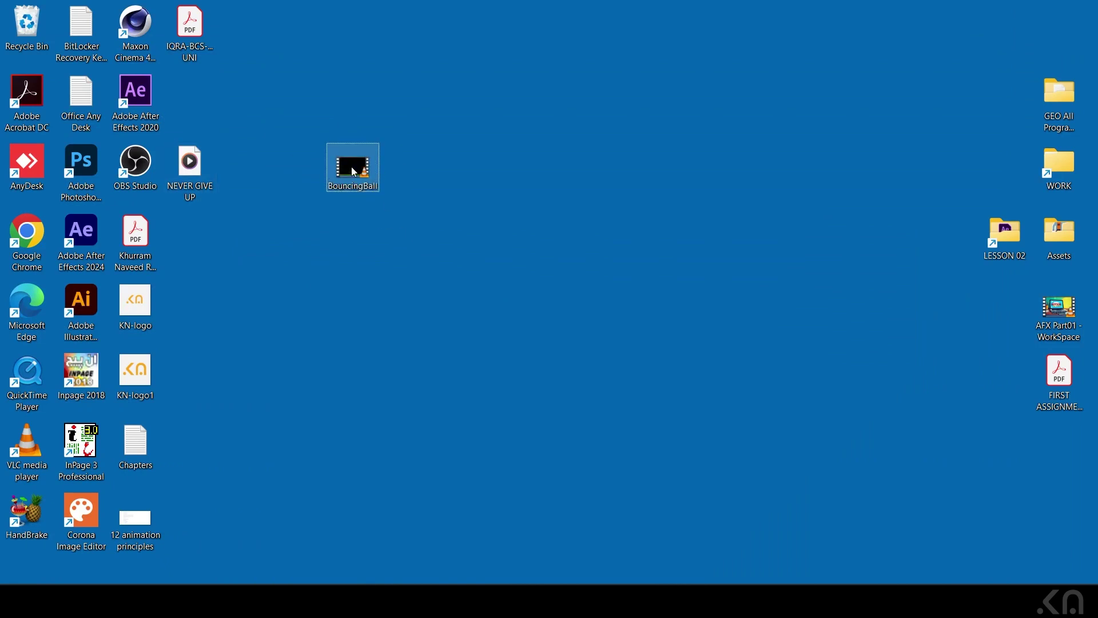
right_click(350, 169)
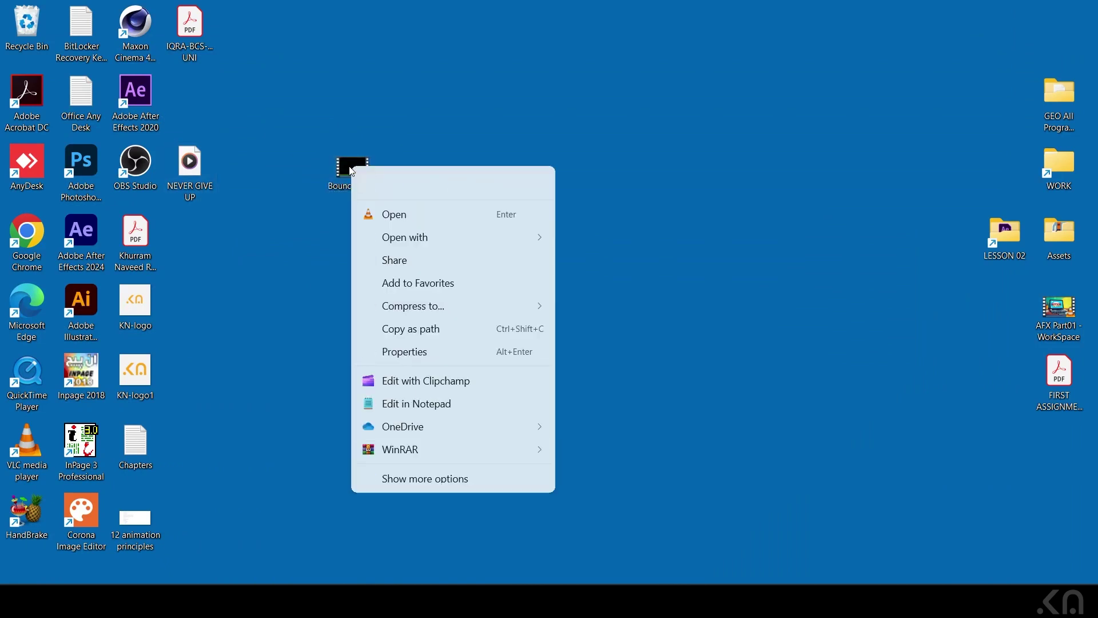
click(279, 198)
drag(337, 178, 175, 110)
Try to play the rendered NEVER GIVE UP file from the desktop in Media Player, and close the player.
drag(197, 172, 360, 172)
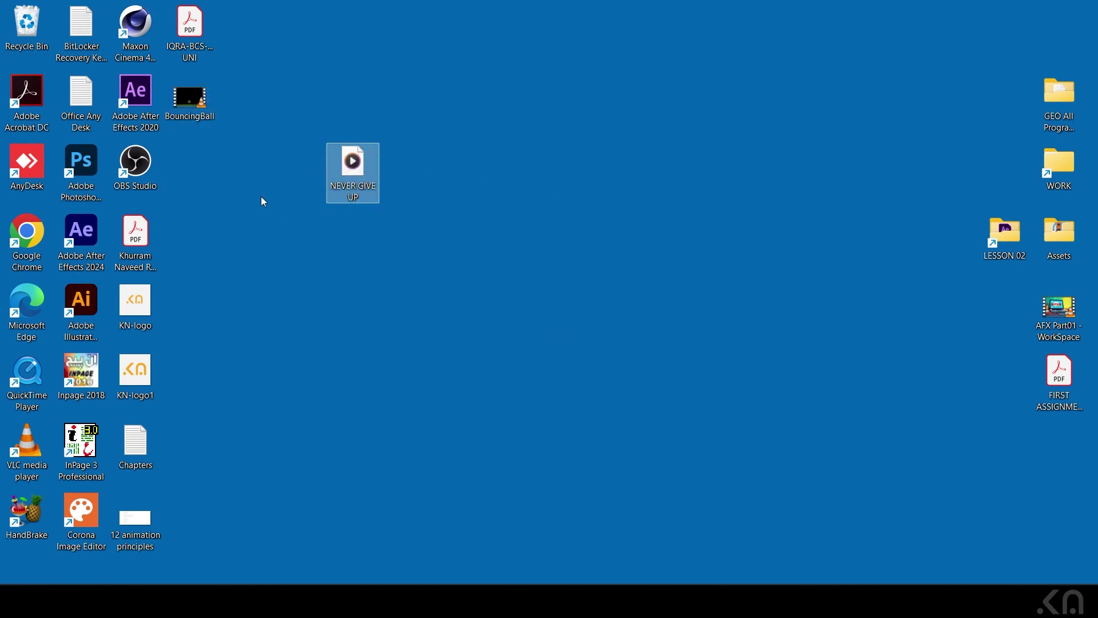
double_click(355, 171)
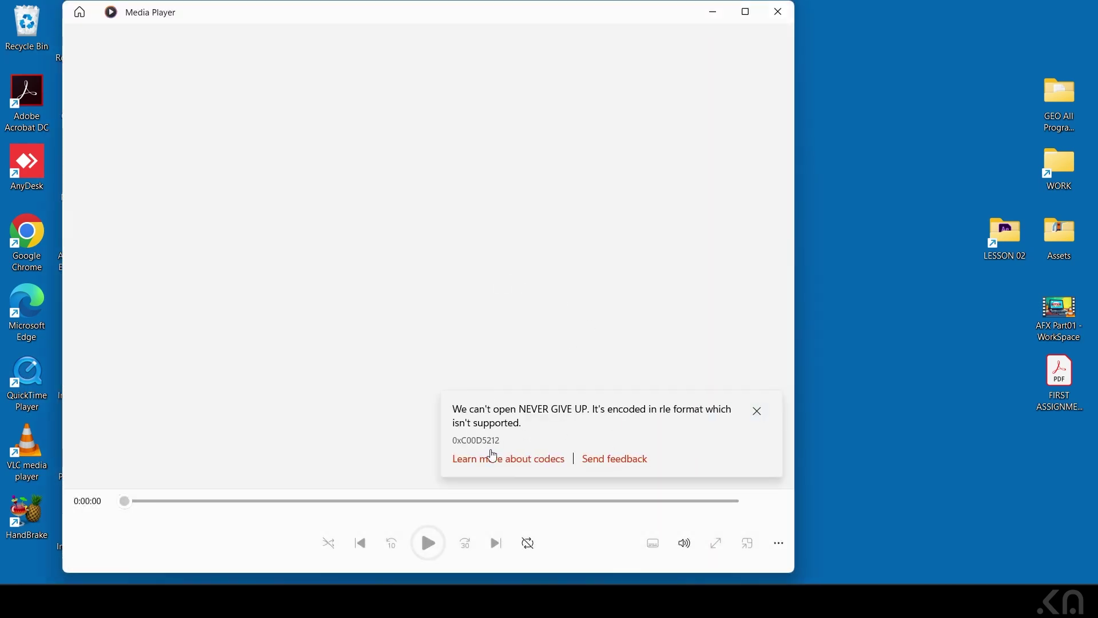
click(778, 11)
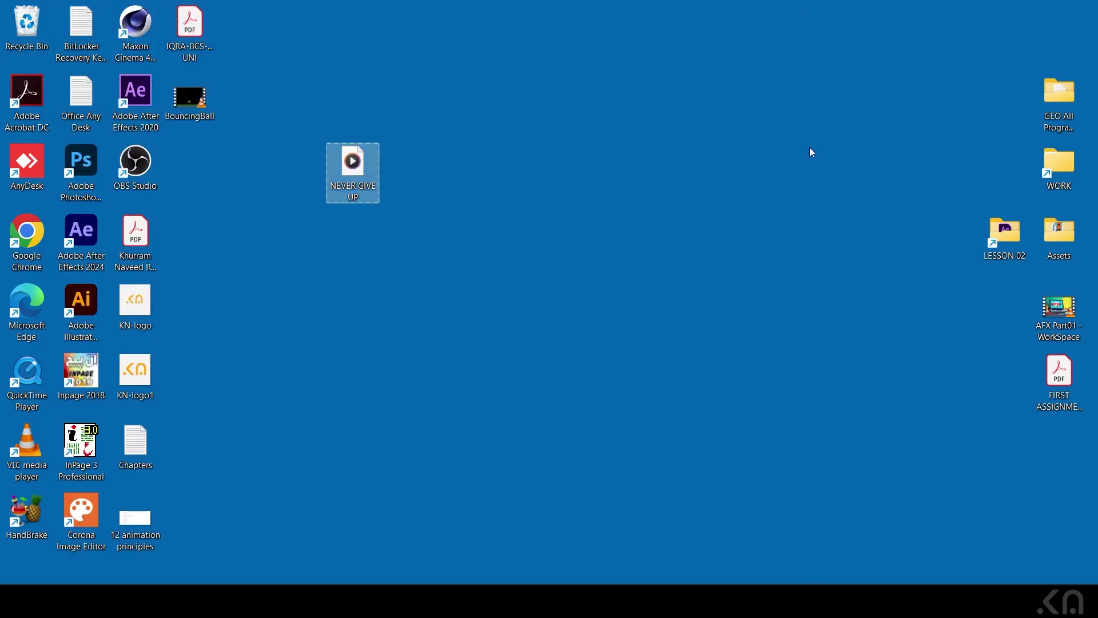
View NEVER GIVE UP in QuickTime Player by scrubbing to about 3 seconds, and close the player windows.
click(35, 384)
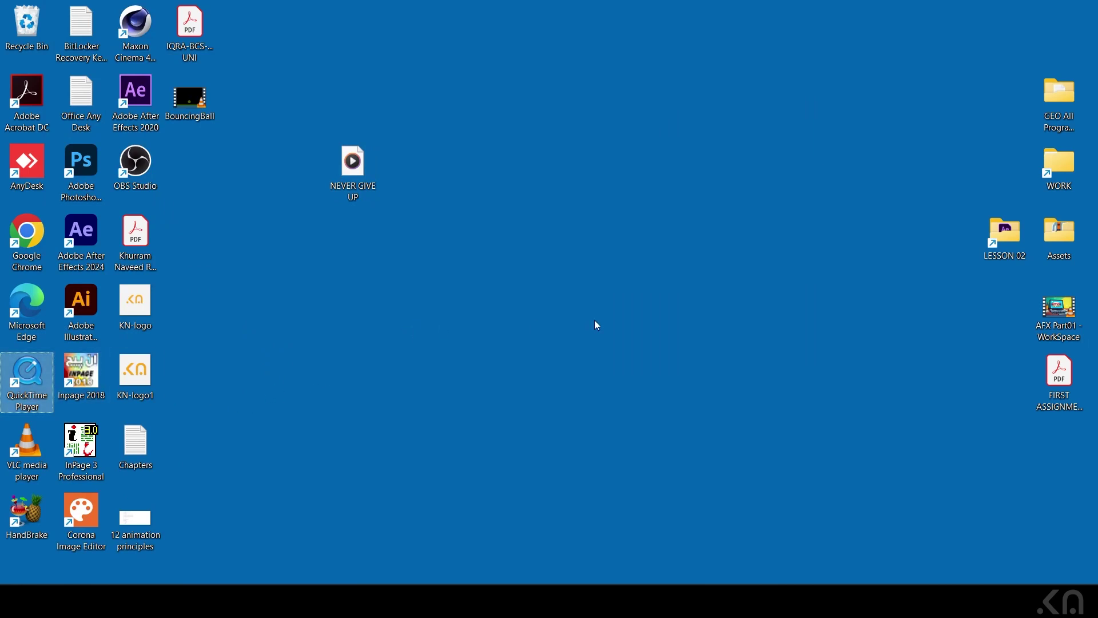
click(664, 212)
drag(168, 535, 432, 536)
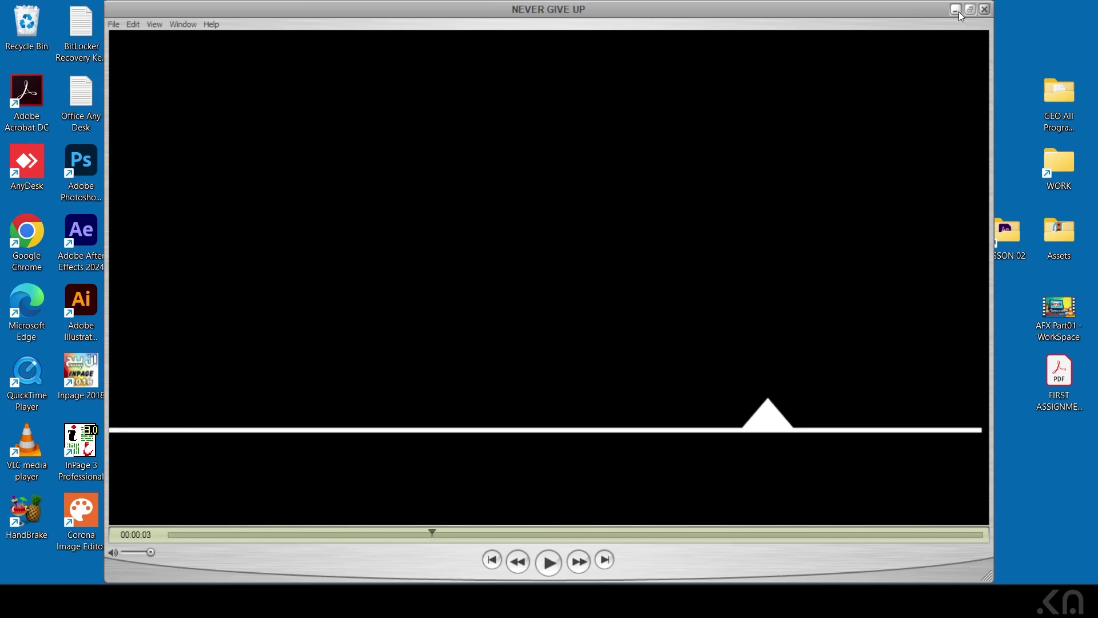
click(984, 9)
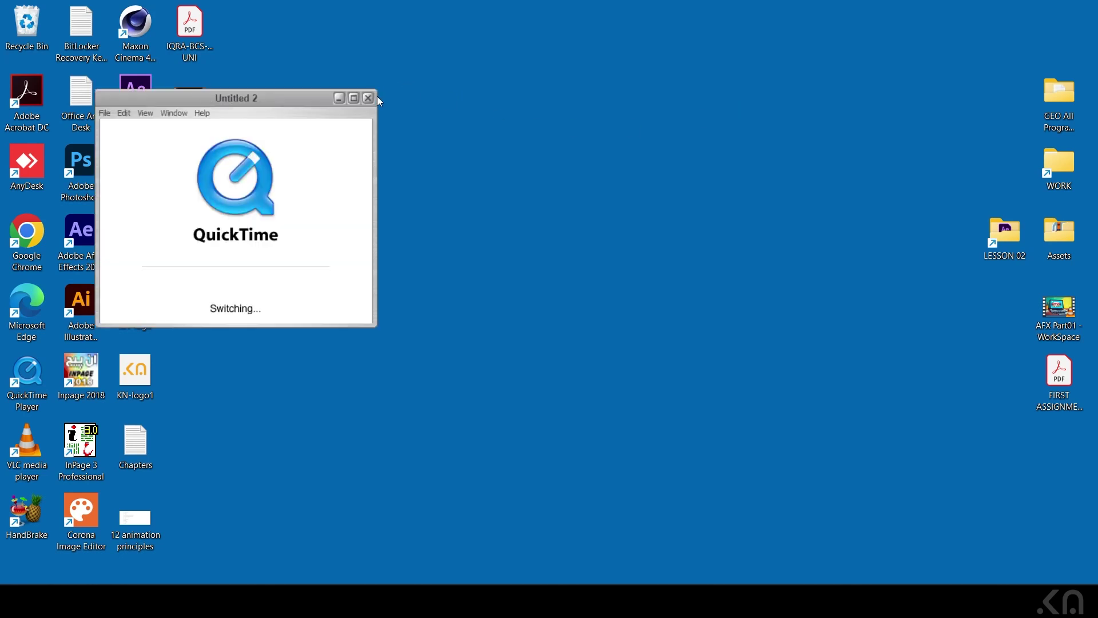
click(370, 97)
drag(360, 154, 190, 166)
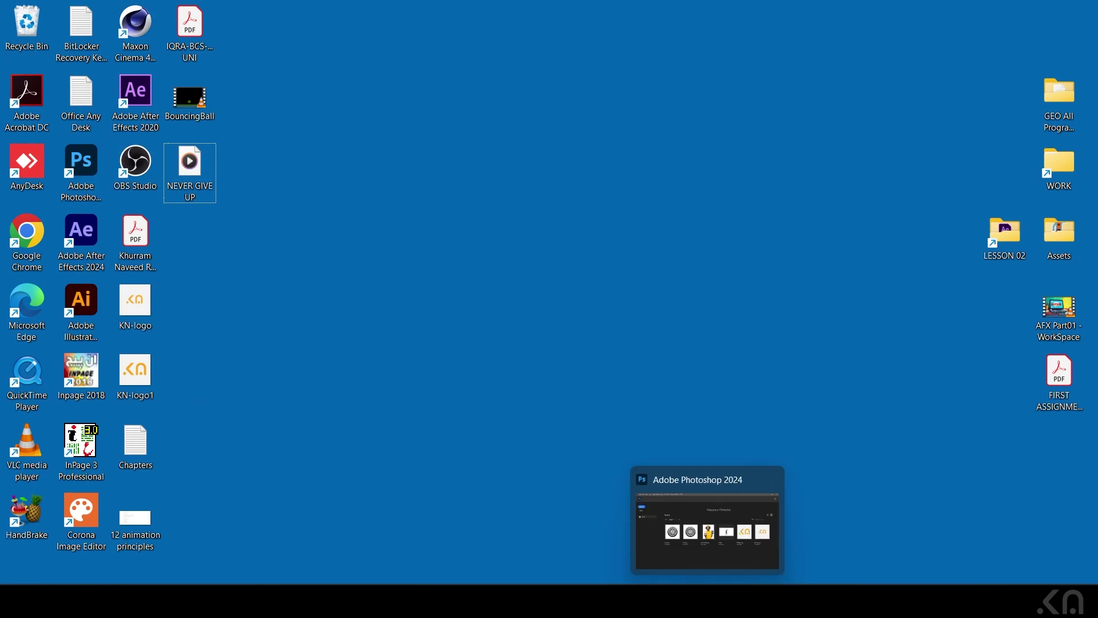
Switch to Adobe Media Encoder 2020 and add NEVER GIVE UP.mov from the desktop to the encoding queue.
click(708, 600)
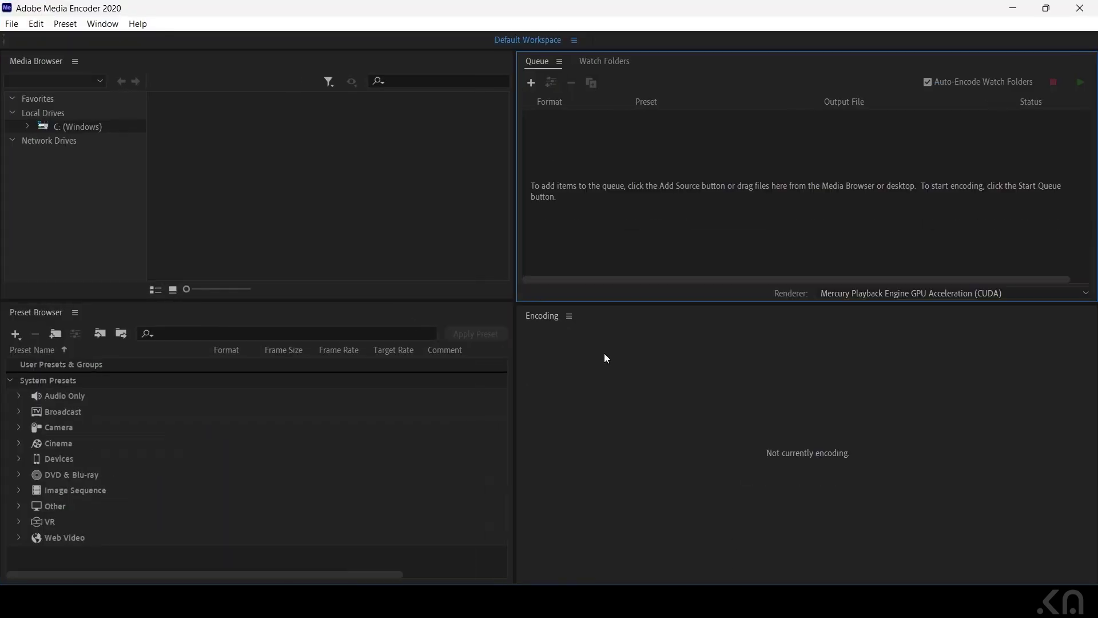
click(269, 173)
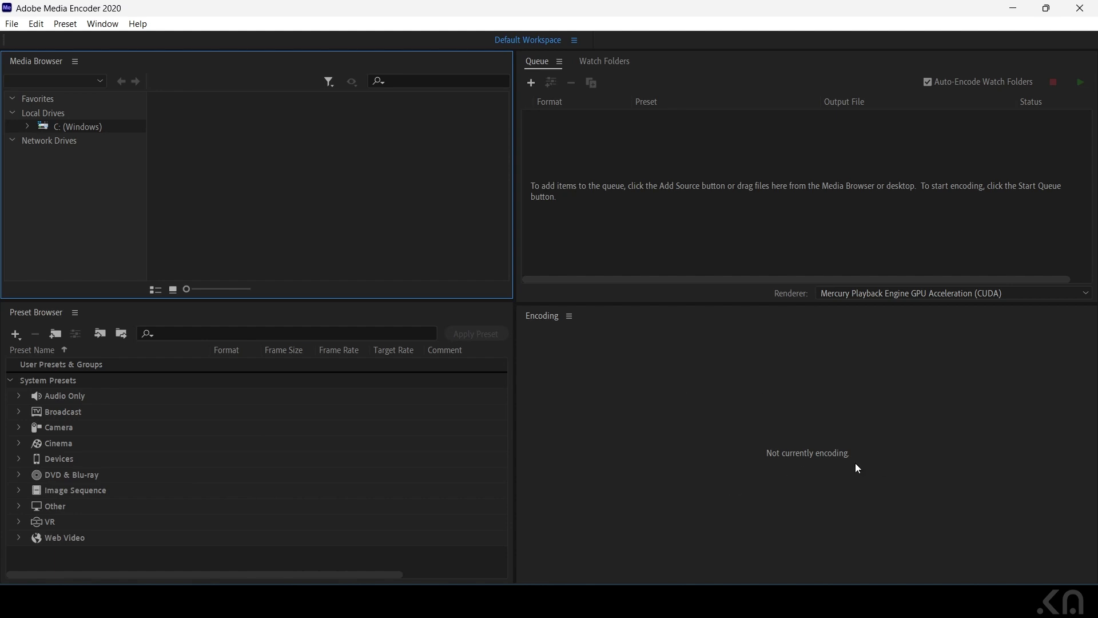
click(1047, 8)
drag(706, 34, 828, 79)
drag(189, 167, 872, 242)
double_click(823, 78)
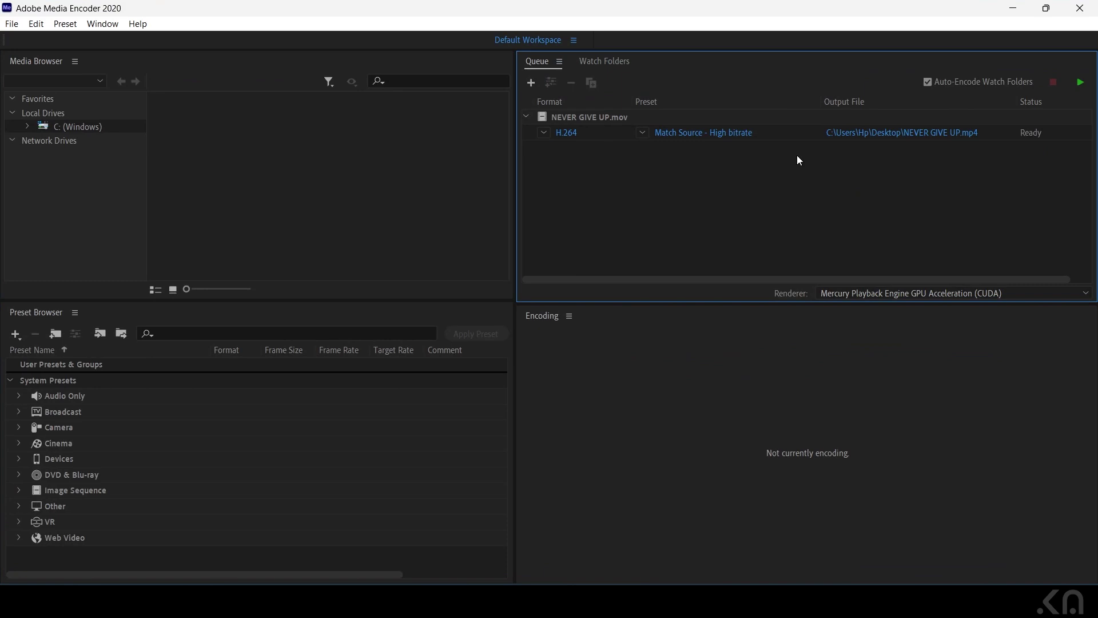
Choose the H.264 format and the Match Source - High bitrate preset for the queued NEVER GIVE UP.mov.
click(544, 132)
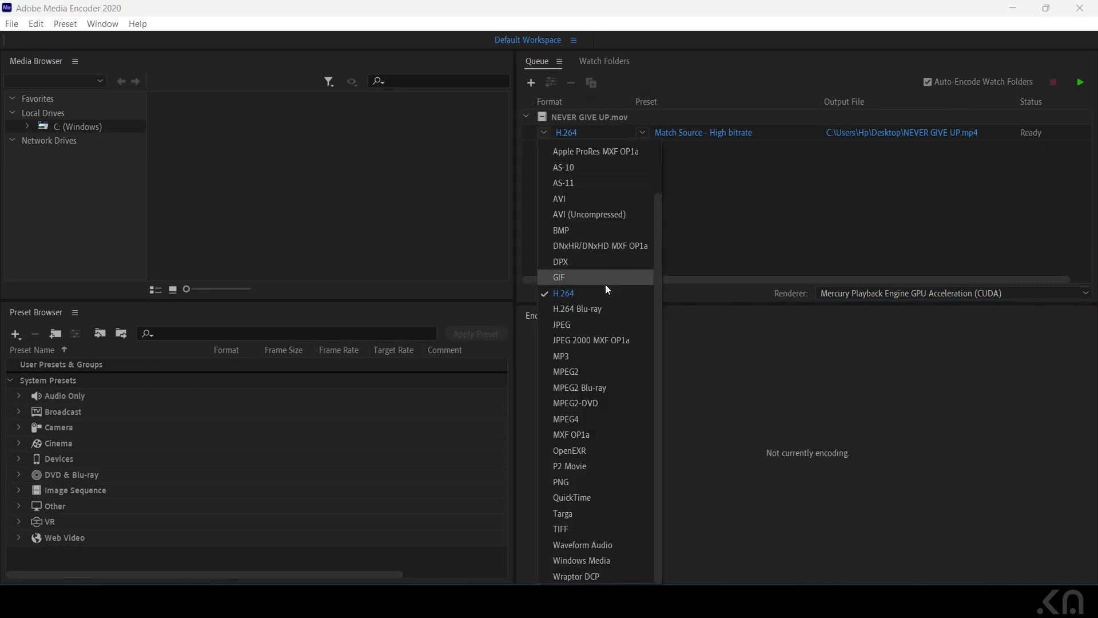
scroll(657, 235, down, 4)
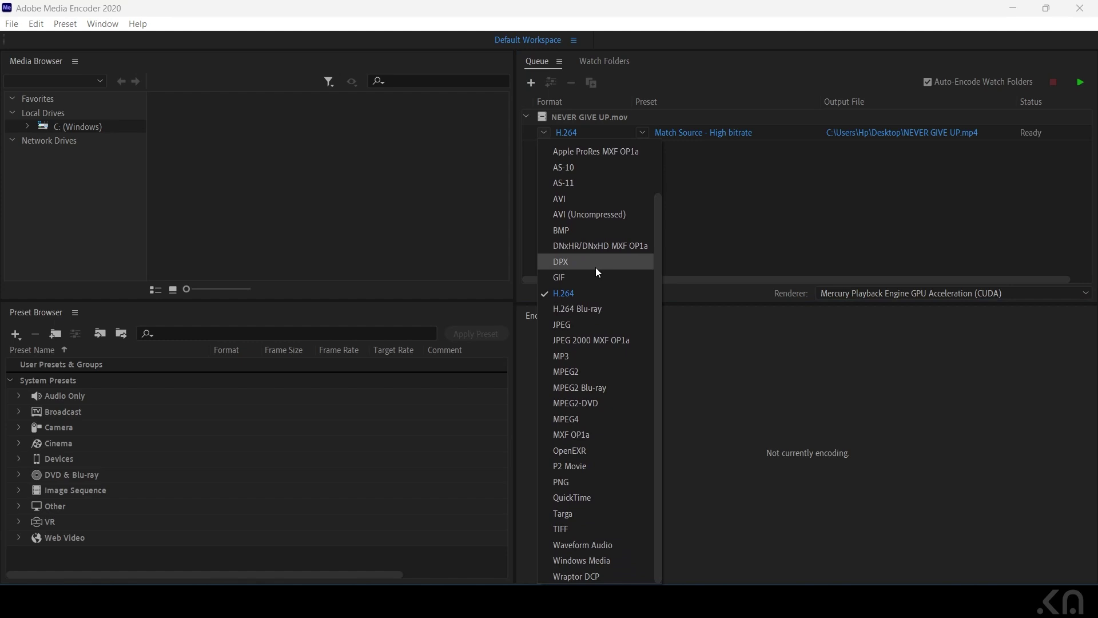
click(571, 293)
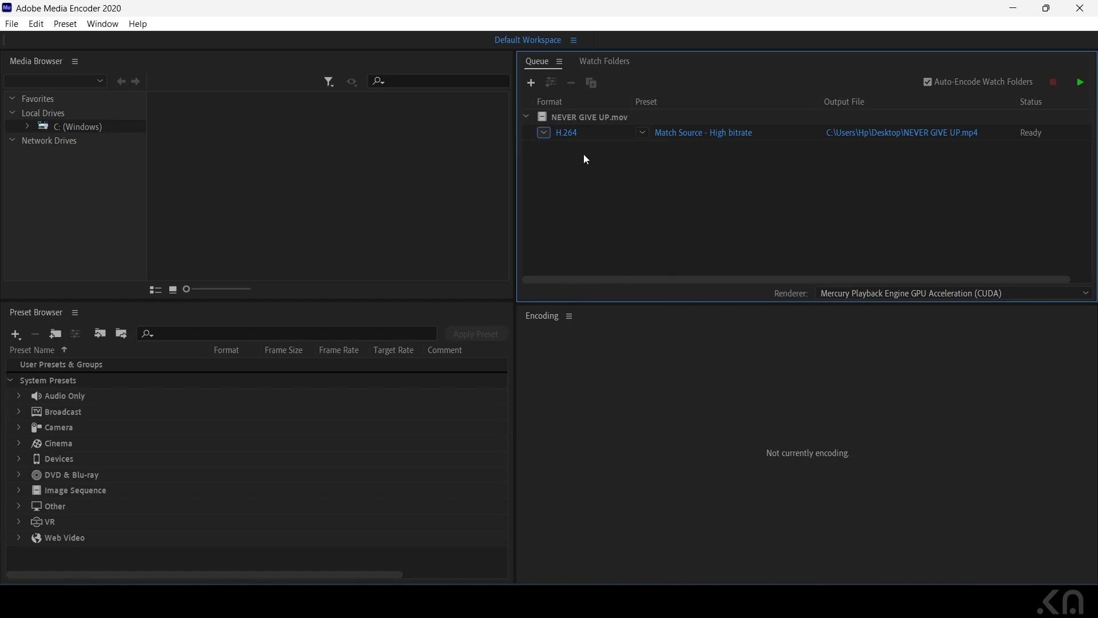
click(643, 133)
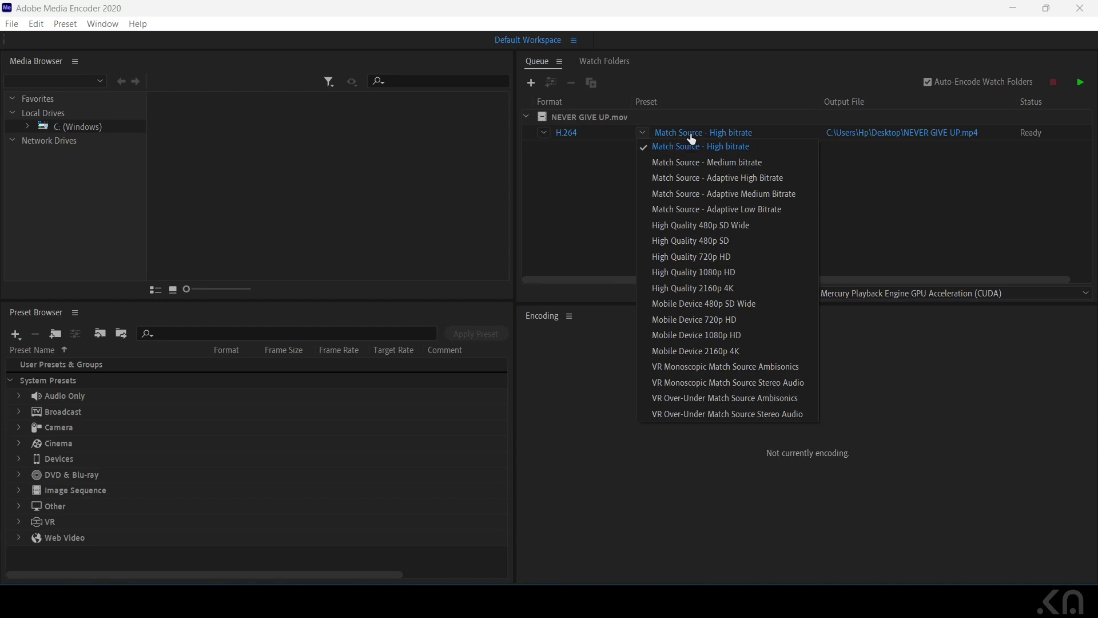
click(726, 145)
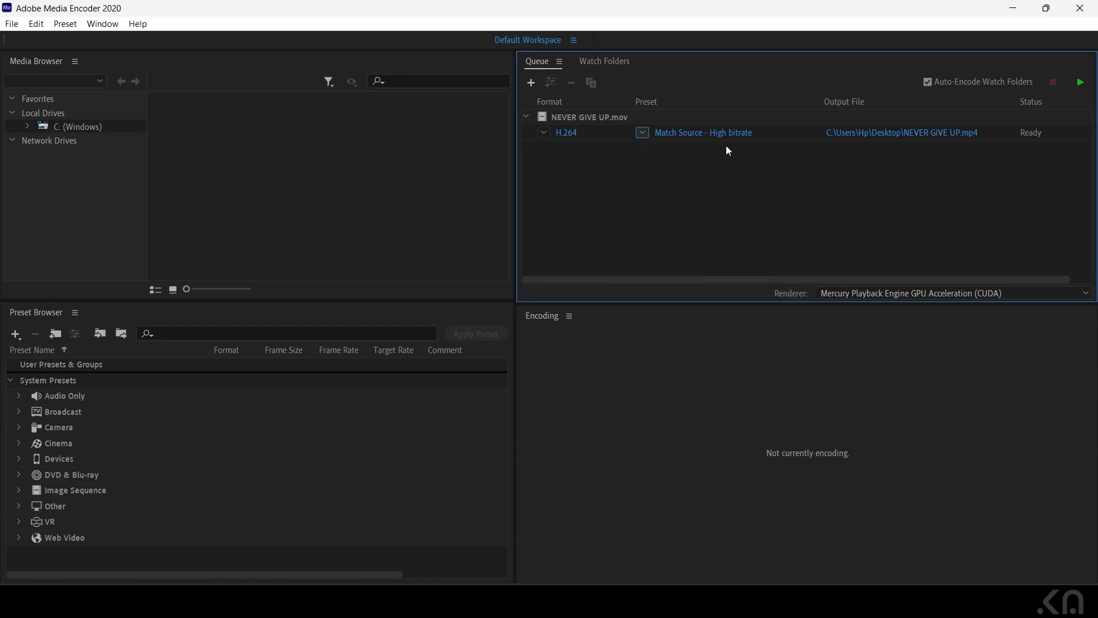
Name the encoded output file NEVER GIVE UP test and save it as an mp4 on the Desktop.
click(867, 138)
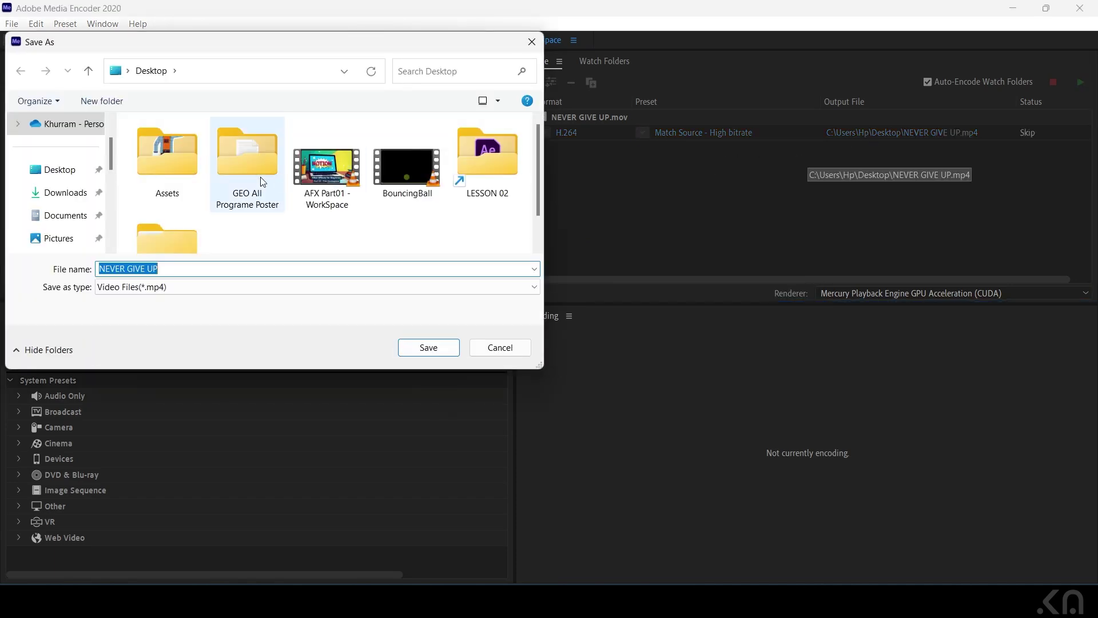
click(206, 267)
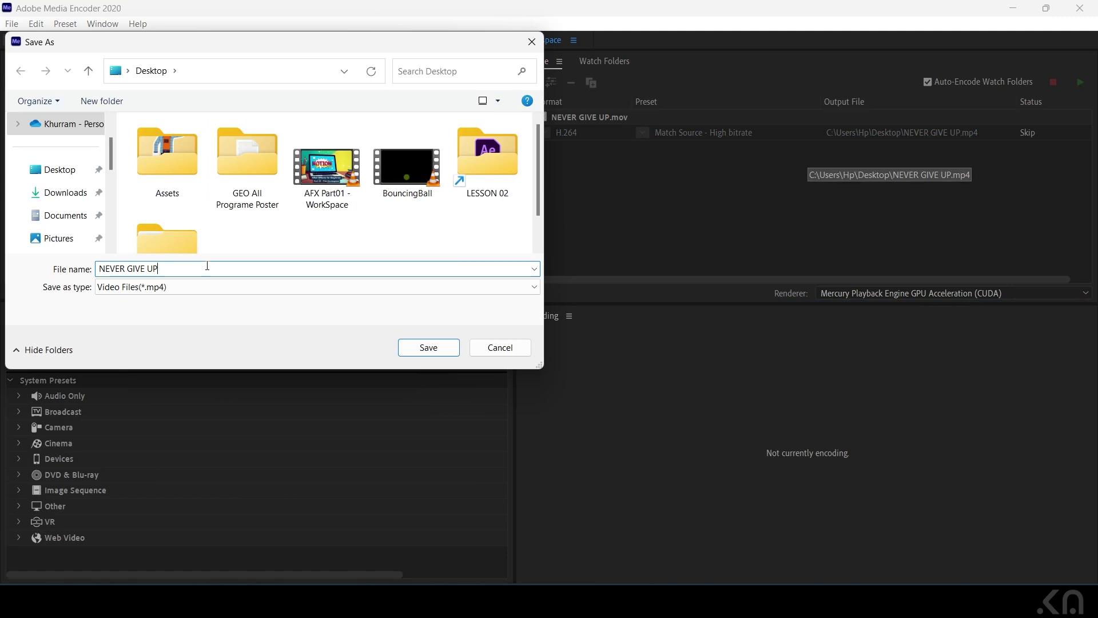
text(test)
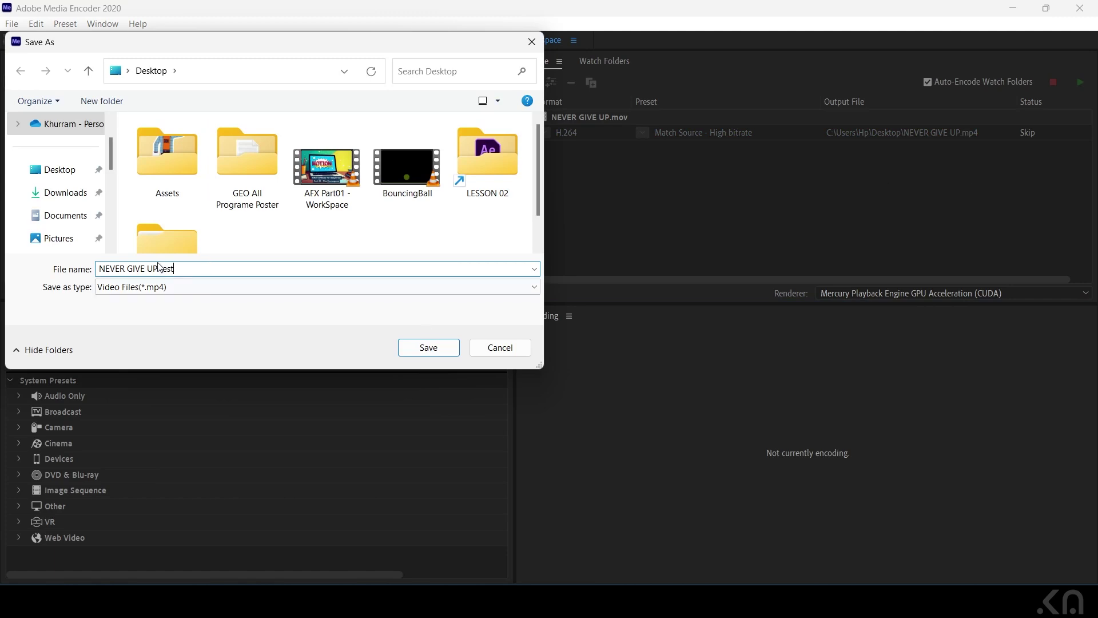
click(429, 346)
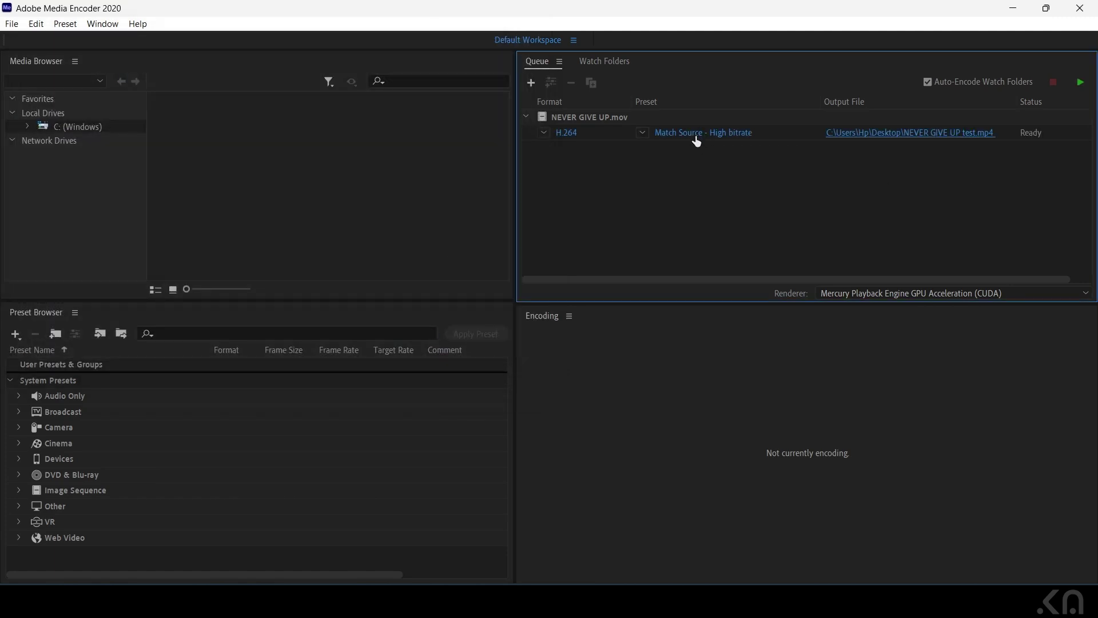
Open the export settings of the queued clip and review its Effects, Video, Audio, Multiplexer, Captions and Publish options.
mouse_move(697, 139)
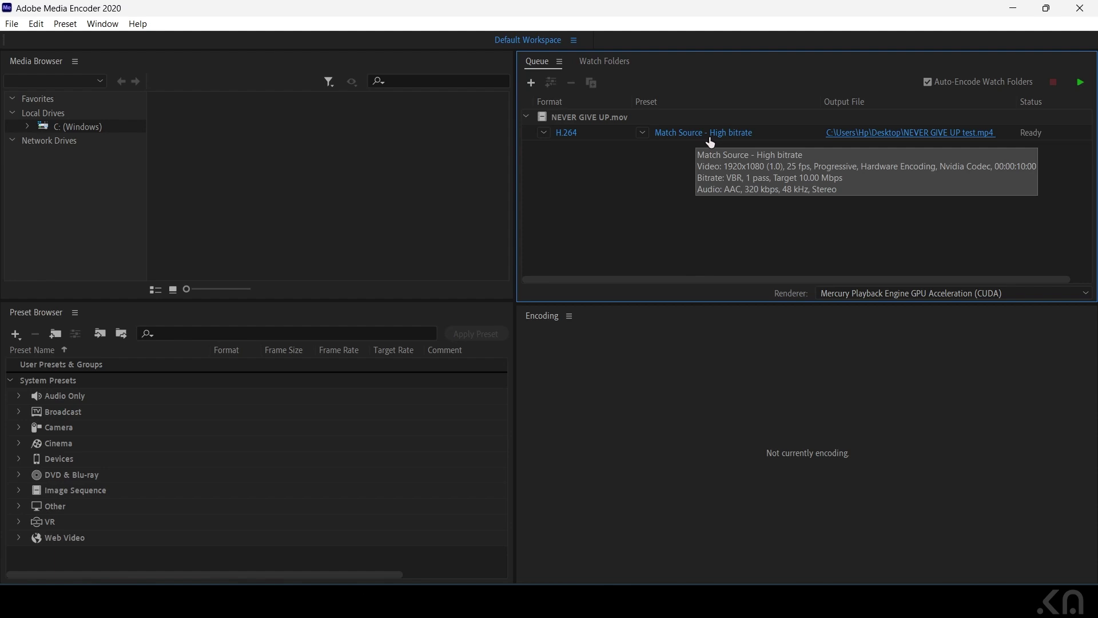
click(706, 135)
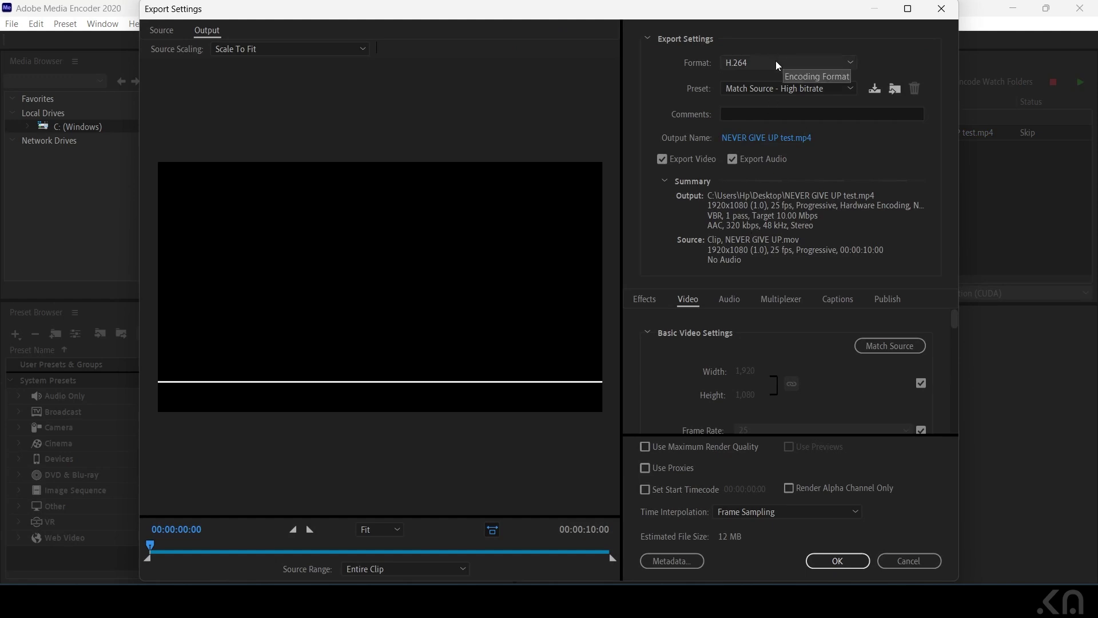
click(645, 304)
click(689, 301)
click(732, 299)
click(782, 298)
click(838, 298)
click(886, 301)
click(678, 309)
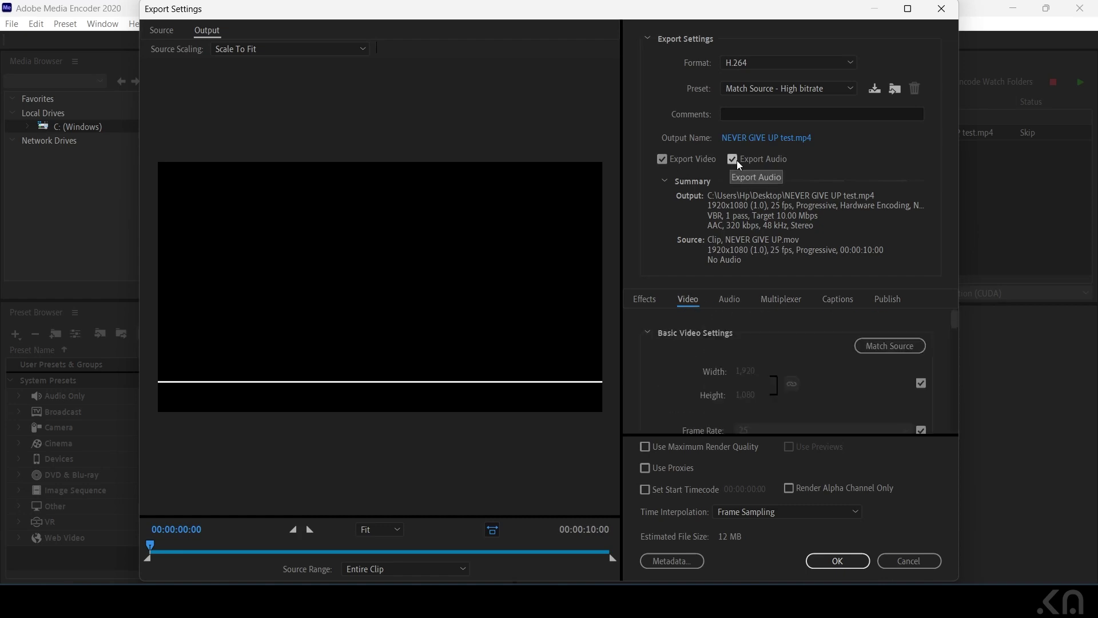
Enable Render at Maximum Depth in the video settings and keep the bitrate encoding at VBR, 1 pass.
drag(954, 321, 954, 340)
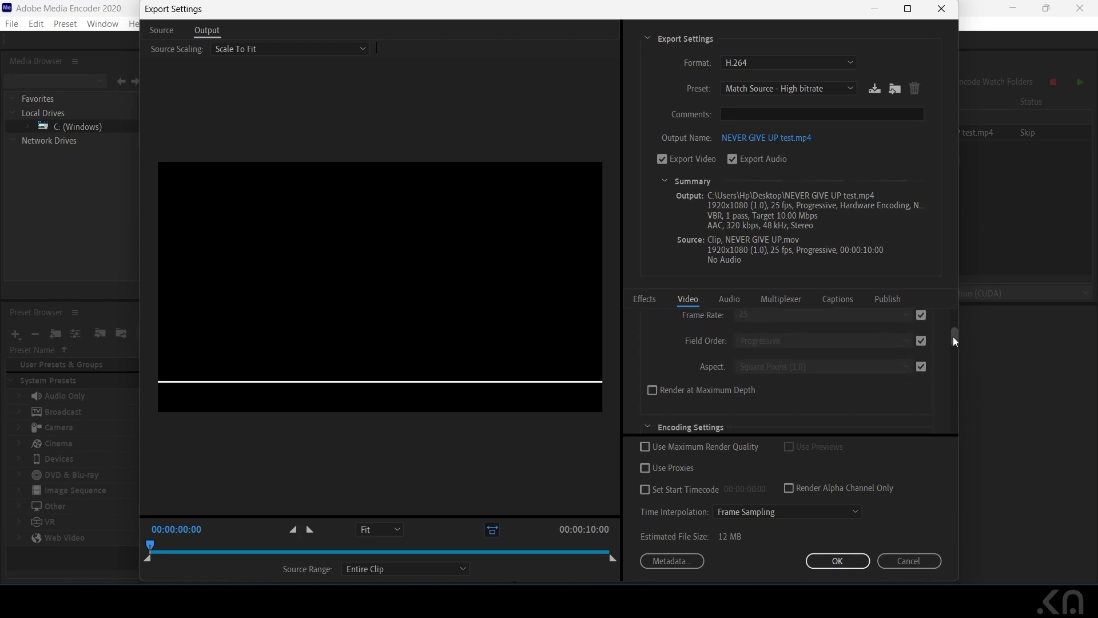
click(741, 391)
drag(954, 338, 961, 410)
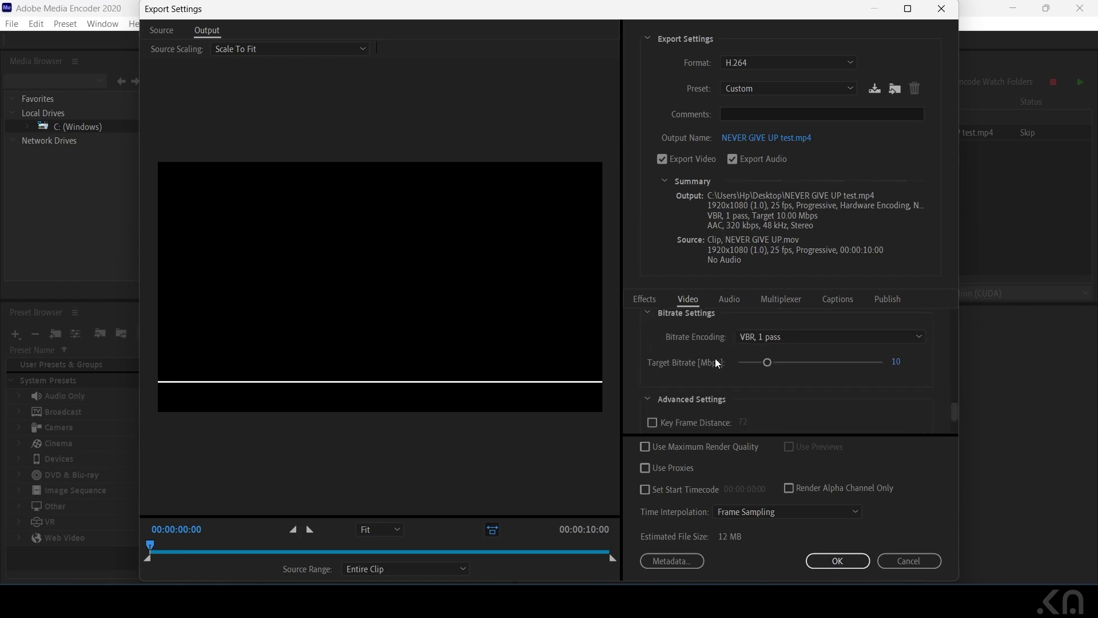
click(755, 337)
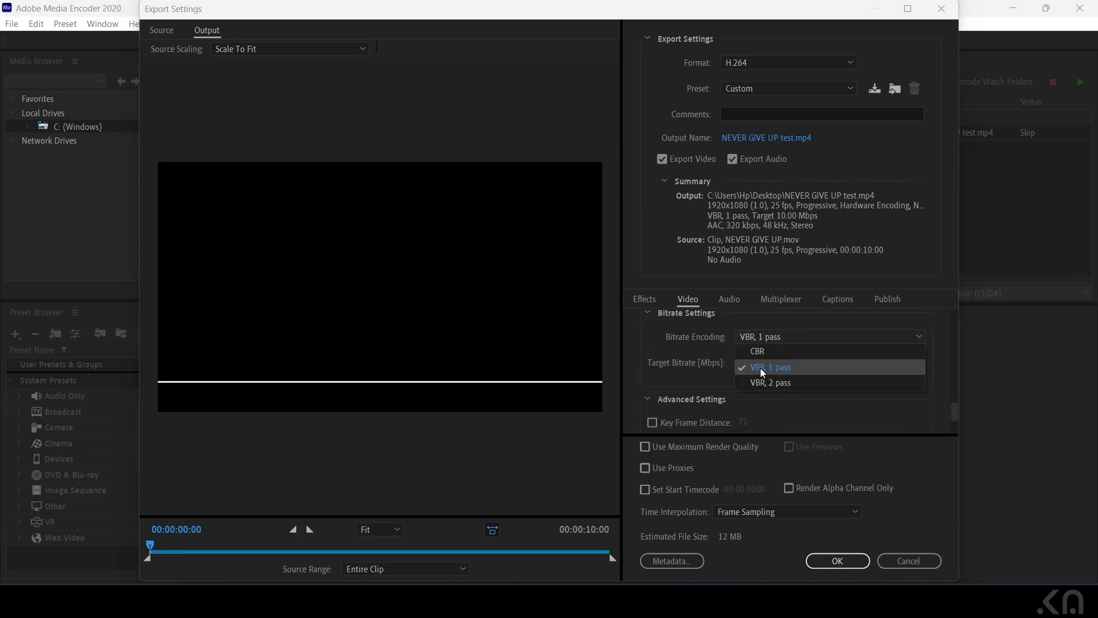
click(761, 367)
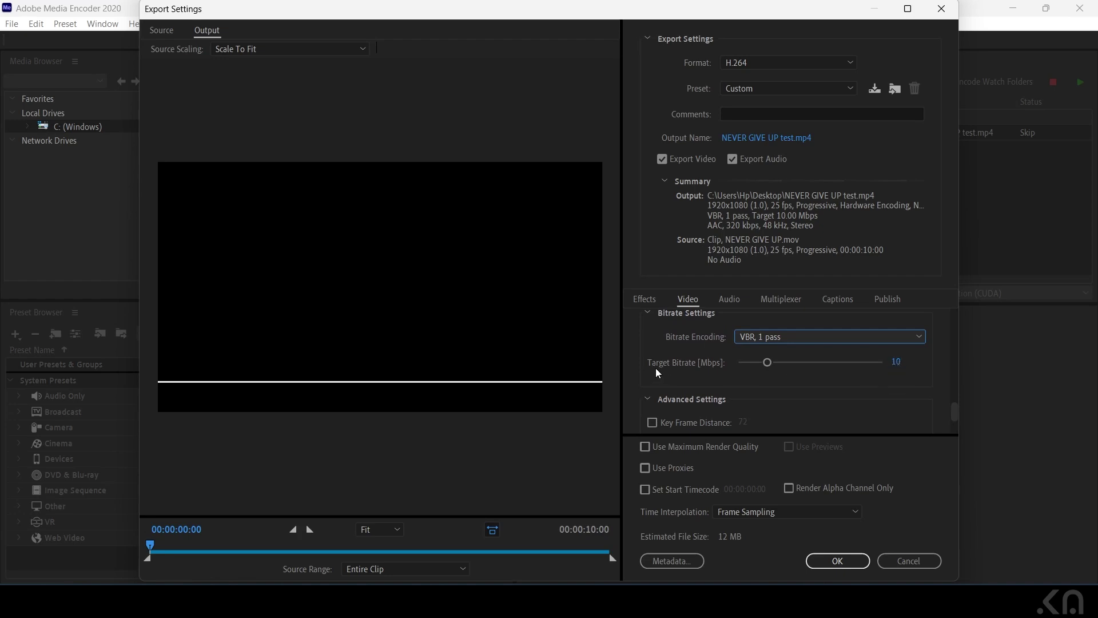
Try target bitrates of 3.46, 34.98, 2.27 and 2 Mbps to compare the estimated file sizes.
drag(767, 362, 748, 362)
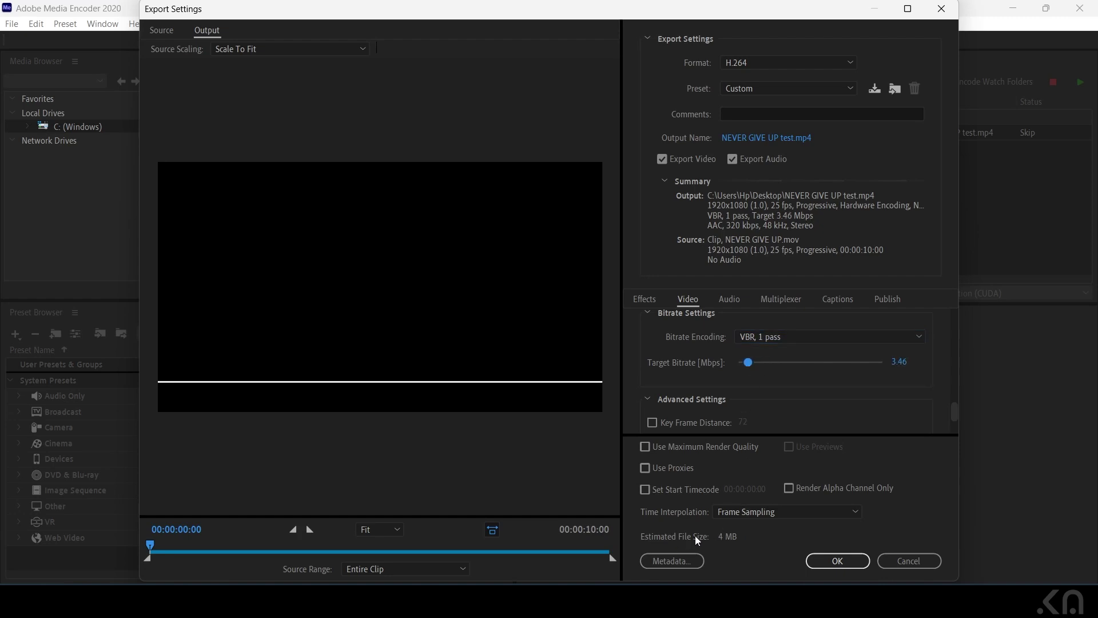
drag(748, 362, 829, 362)
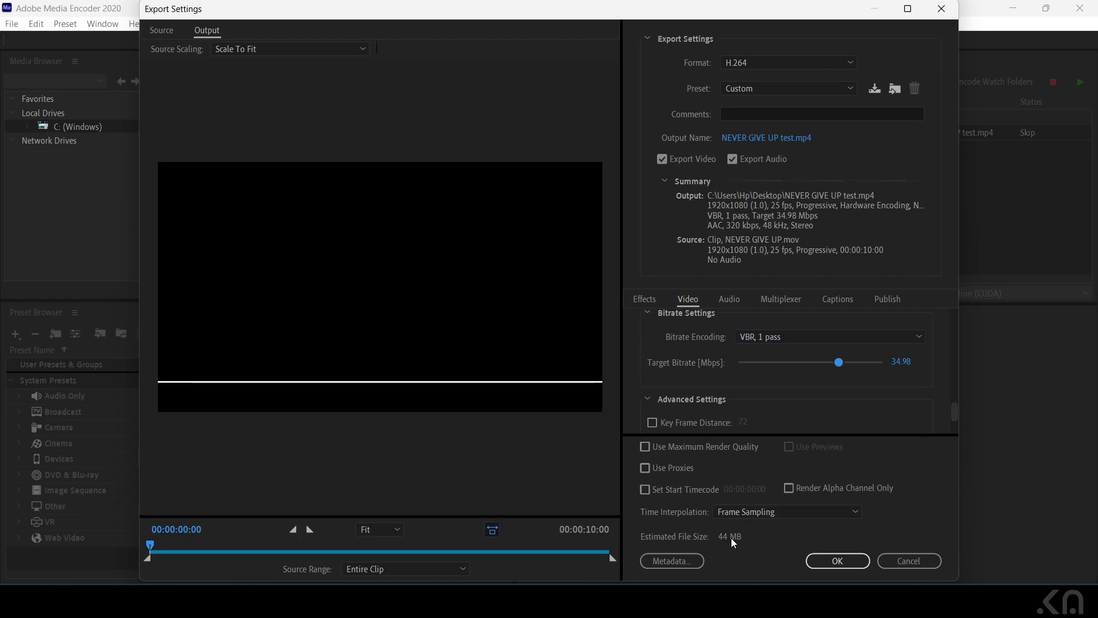
drag(844, 363, 744, 364)
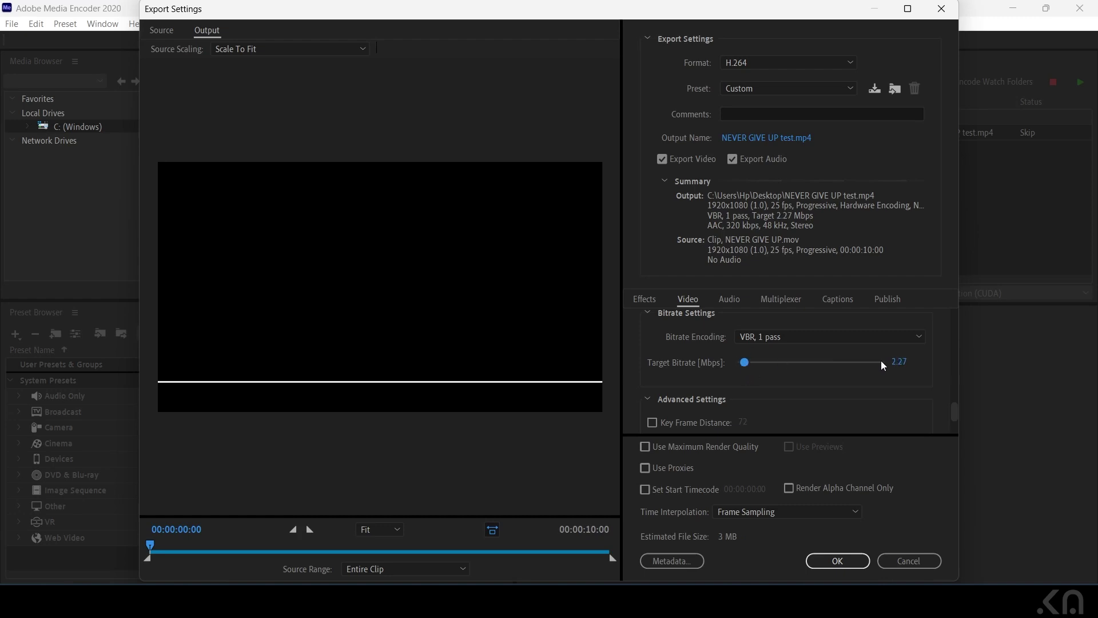
click(895, 362)
text(2)
key(Return)
Set the target bitrate to 20.44 Mbps, accept the export settings and encode the queued clip.
drag(745, 361, 823, 370)
drag(809, 361, 798, 365)
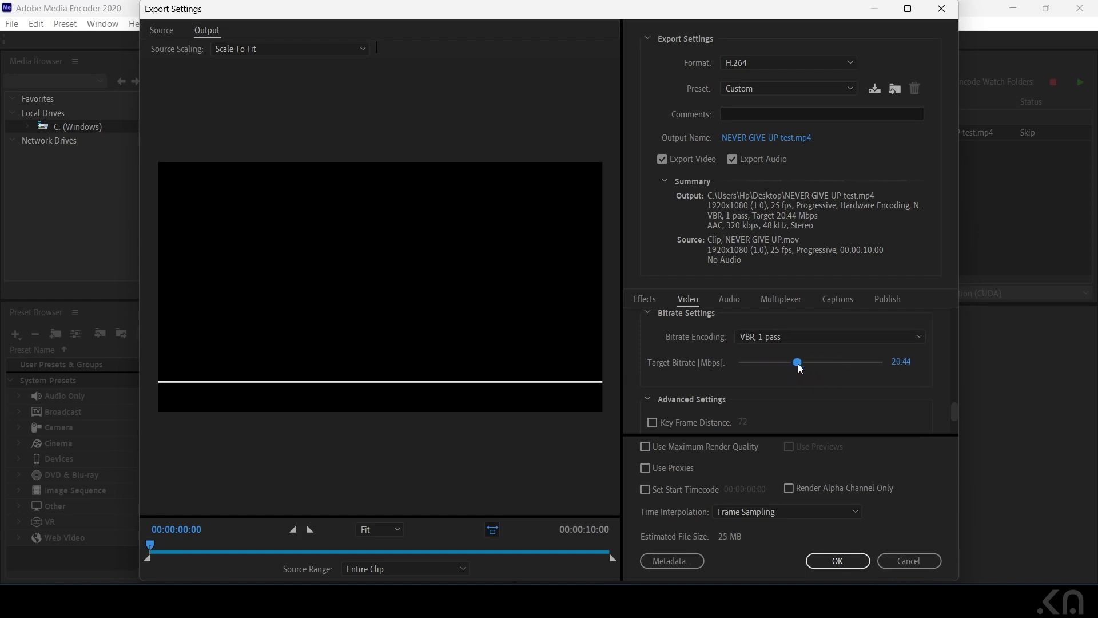
click(850, 557)
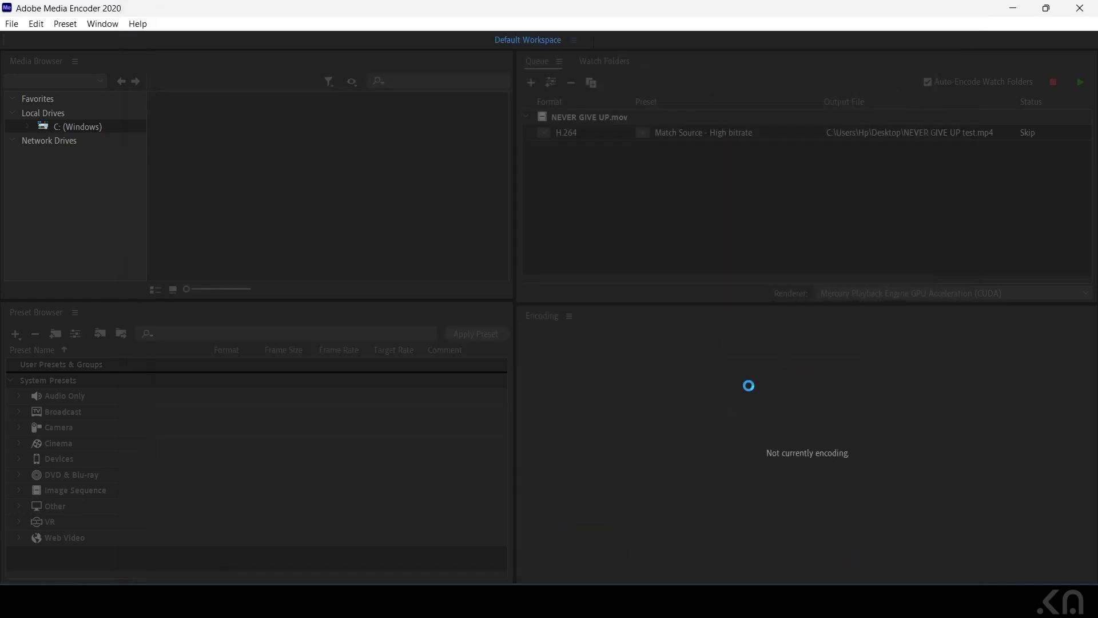
click(1080, 84)
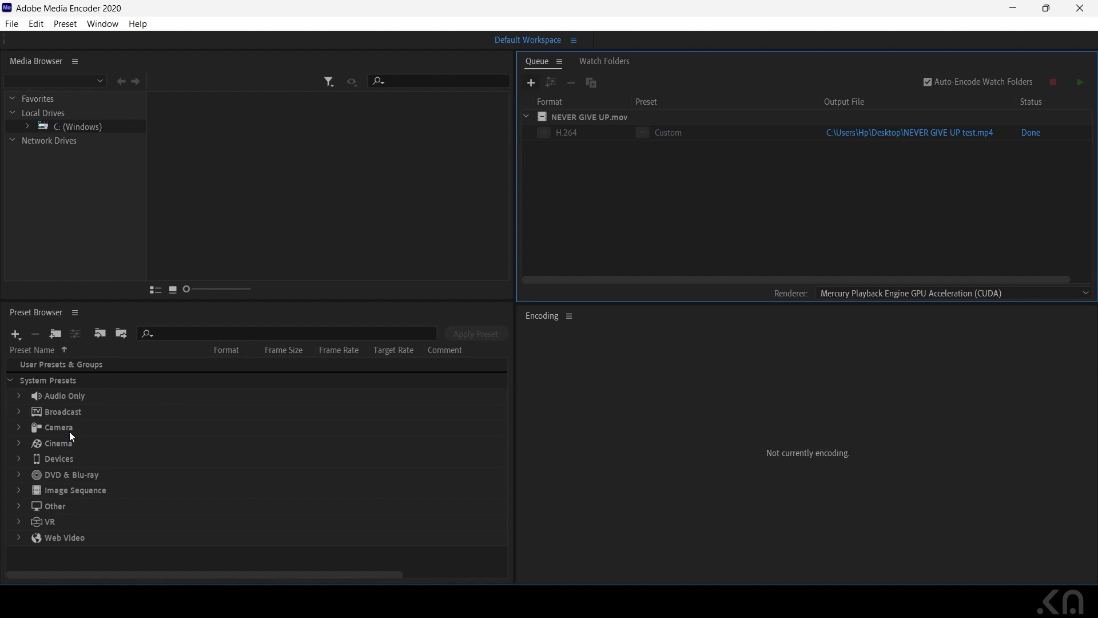
Add a Mobile Device 1080p HD output from the Devices system presets to NEVER GIVE UP.mov and remove the finished custom output.
click(18, 412)
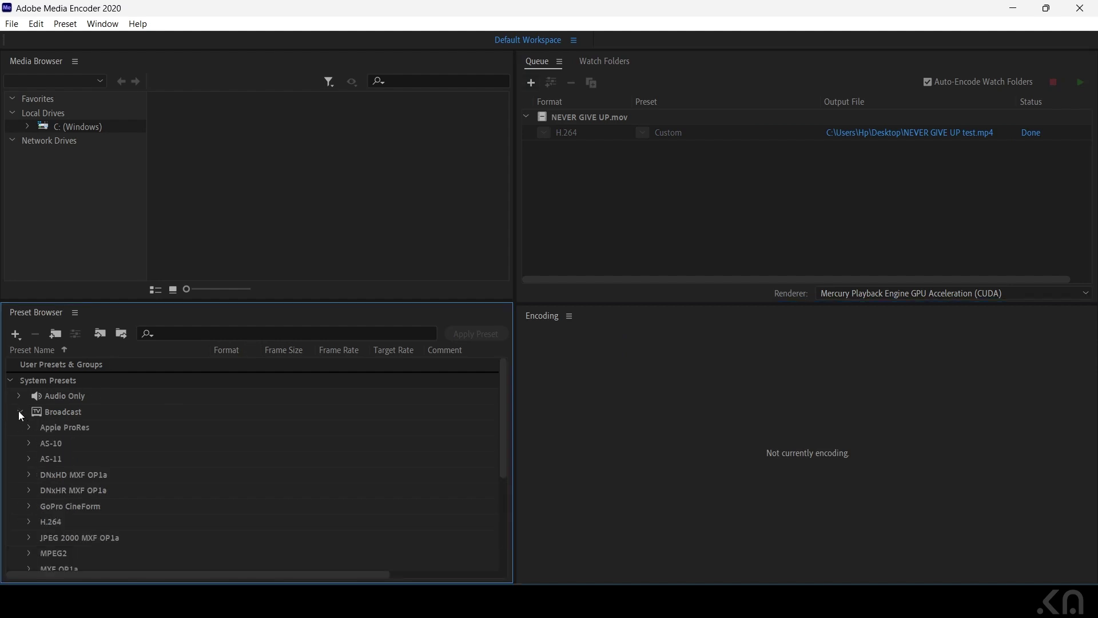
click(19, 411)
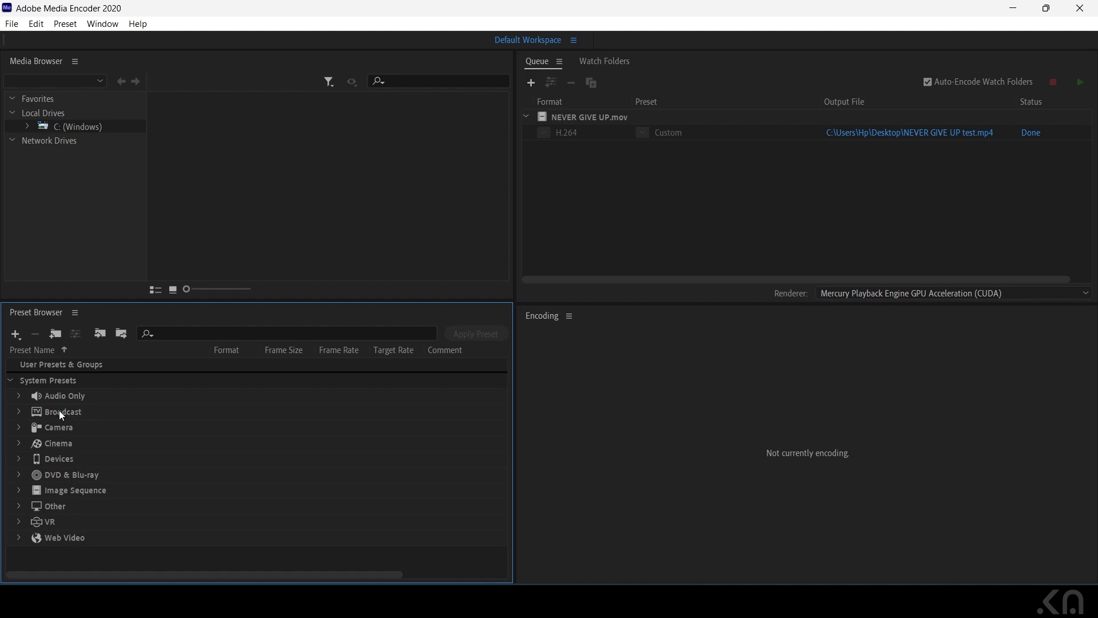
click(54, 461)
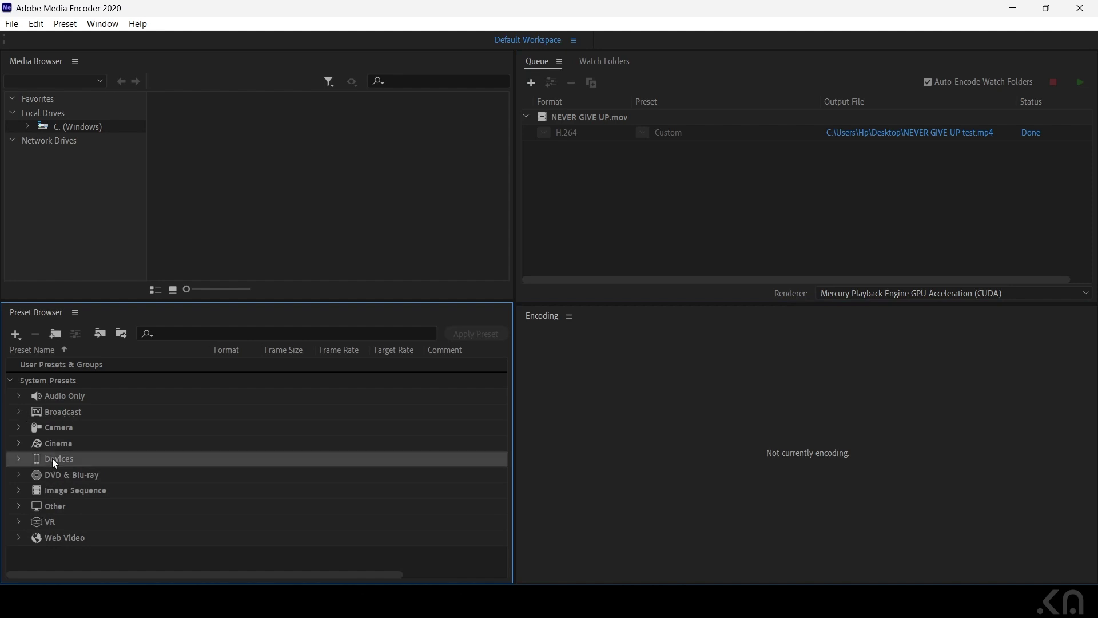
click(20, 459)
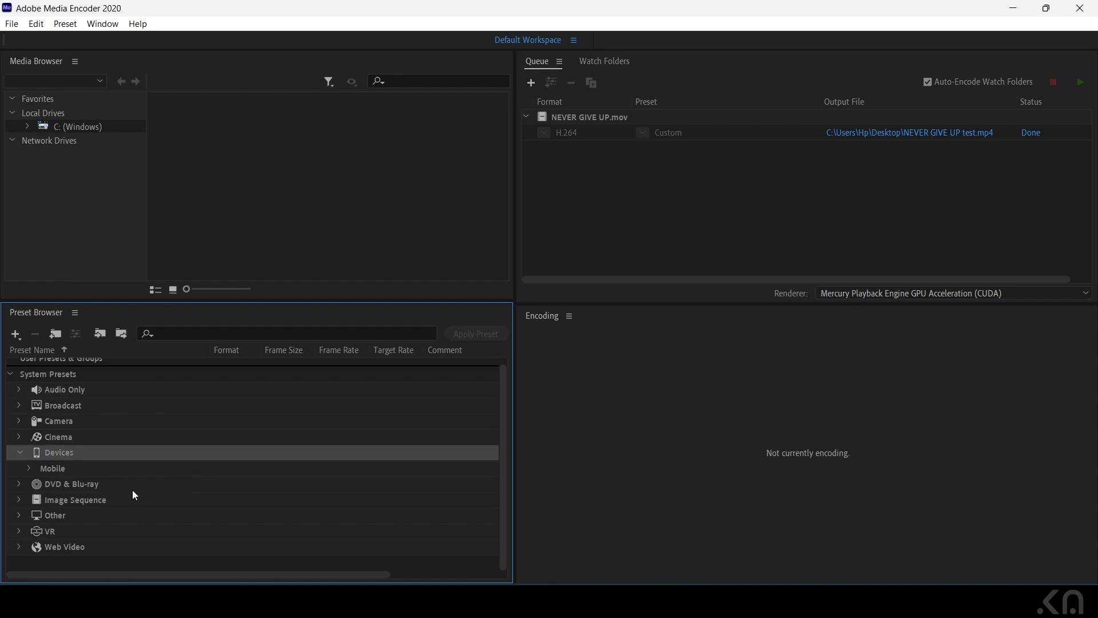
click(28, 469)
click(29, 468)
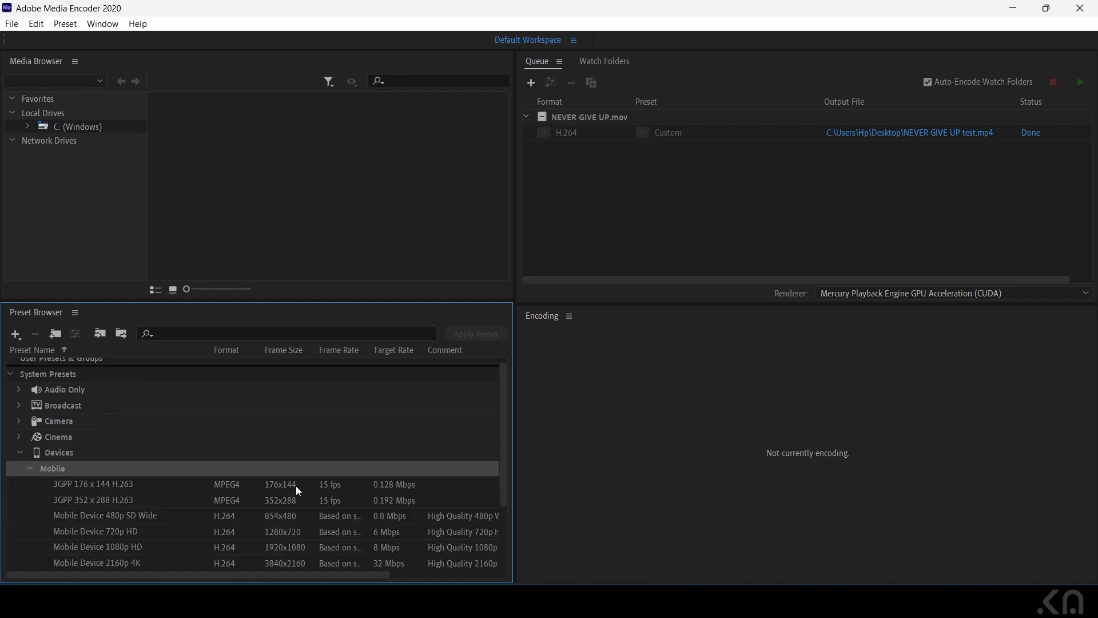
scroll(299, 485, down, 3)
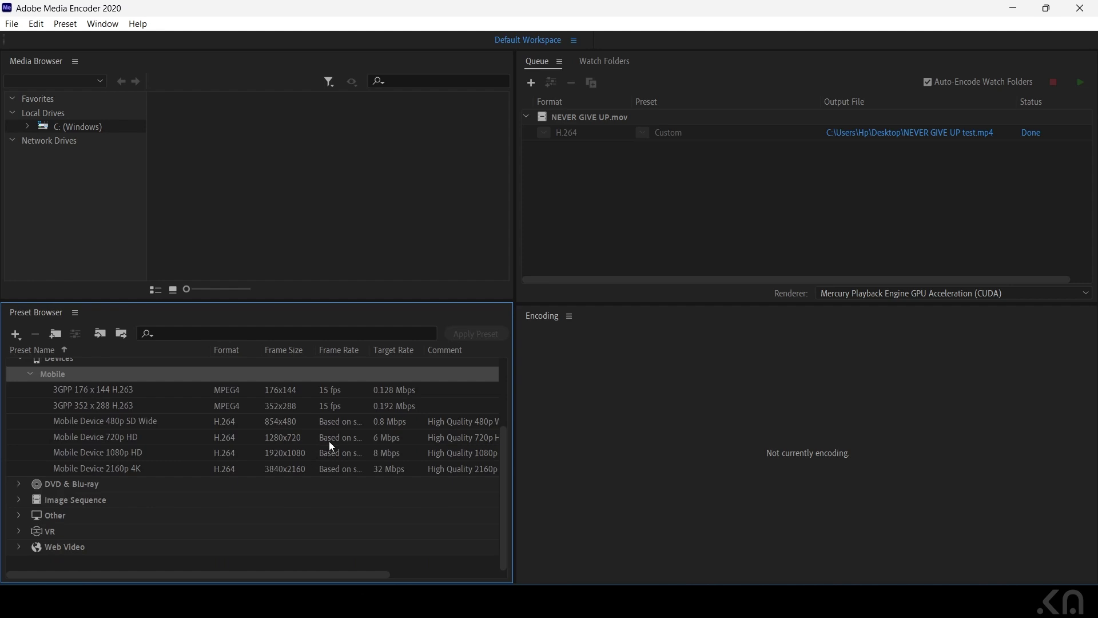
drag(122, 454, 587, 121)
click(571, 148)
key(Delete)
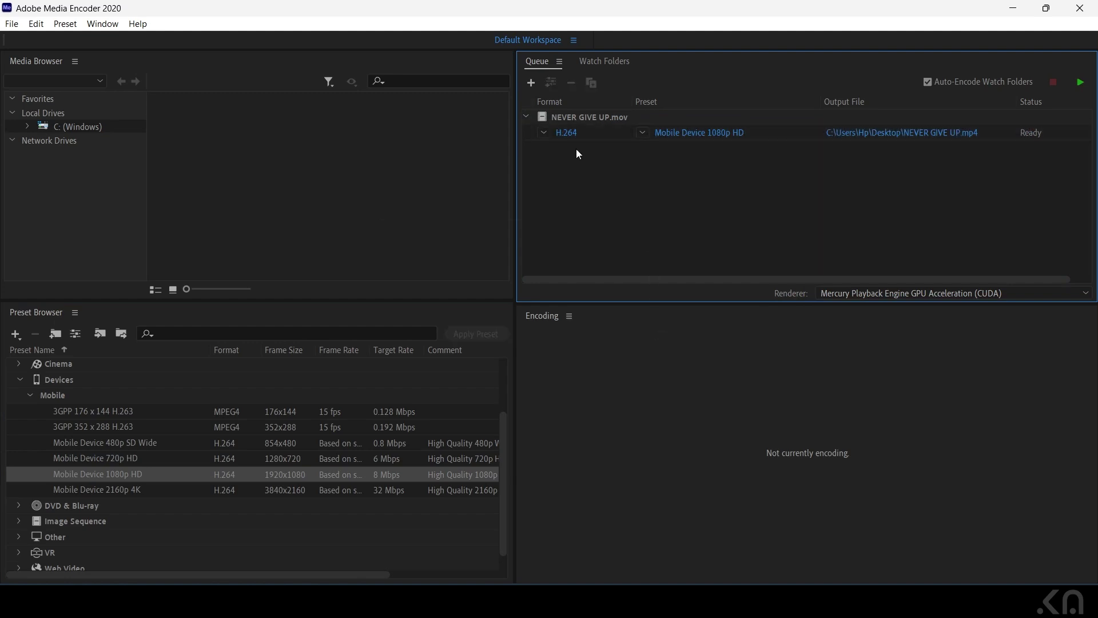
Keep the new output on H.264, choose the Match Source - High bitrate preset and open its video bitrate settings.
click(561, 133)
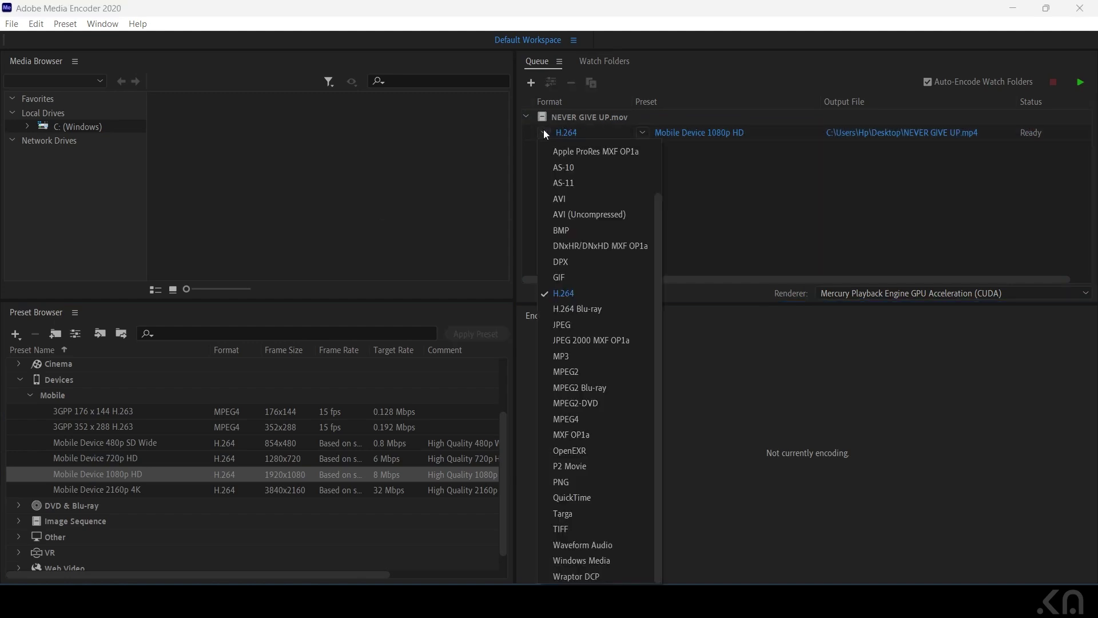
click(579, 294)
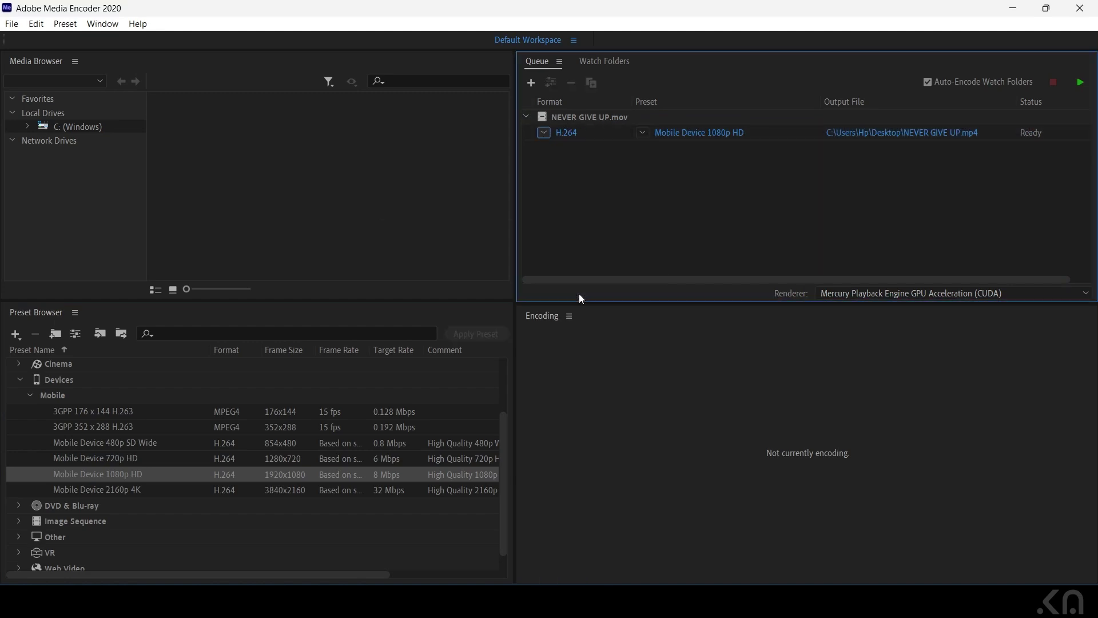
click(645, 135)
click(675, 147)
click(754, 132)
drag(955, 320, 957, 413)
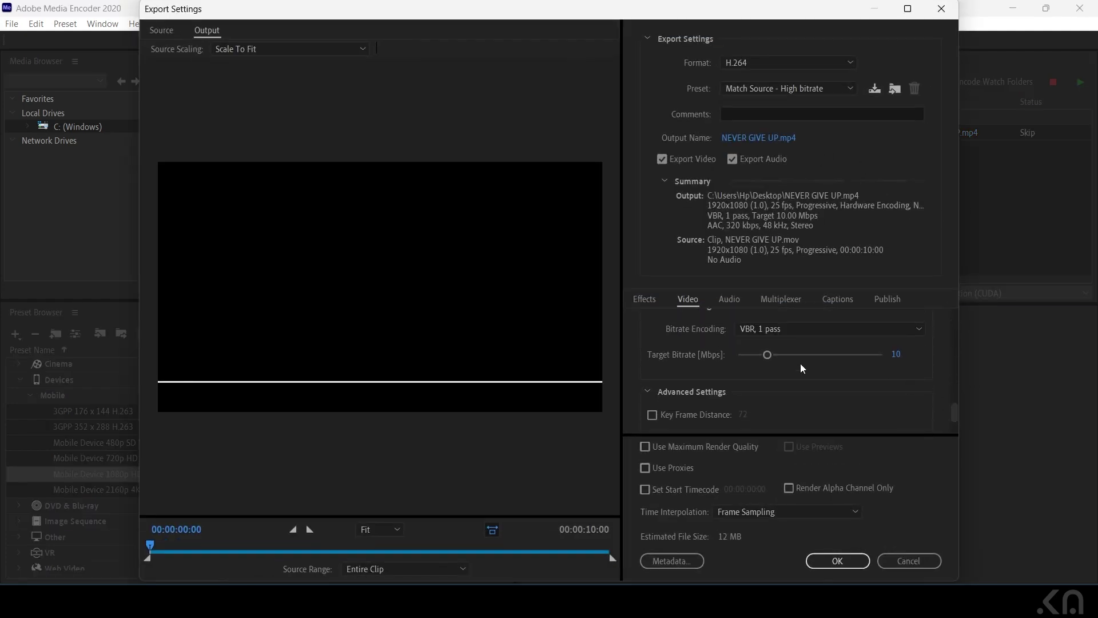